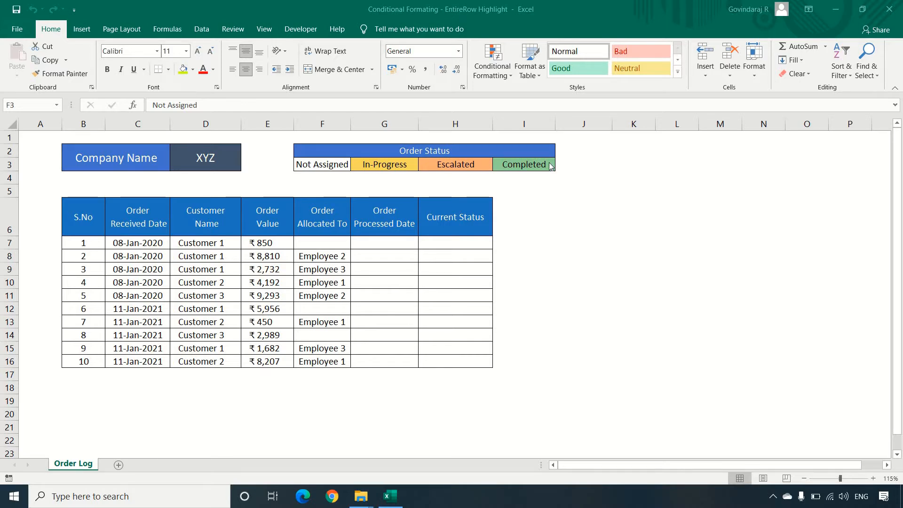
Step: Set the Current Status of order 2 to In-Progress and fill its row B8:H8 with the gold In-Progress colour
click(456, 244)
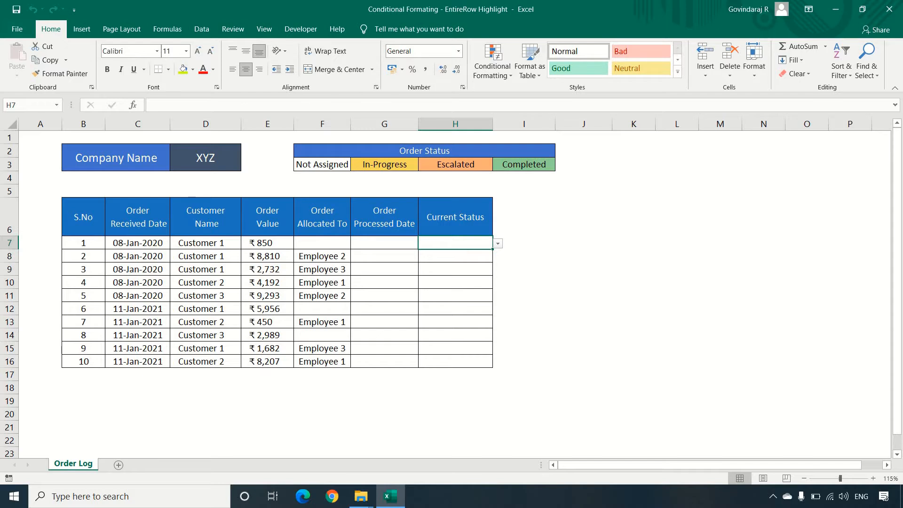
click(461, 257)
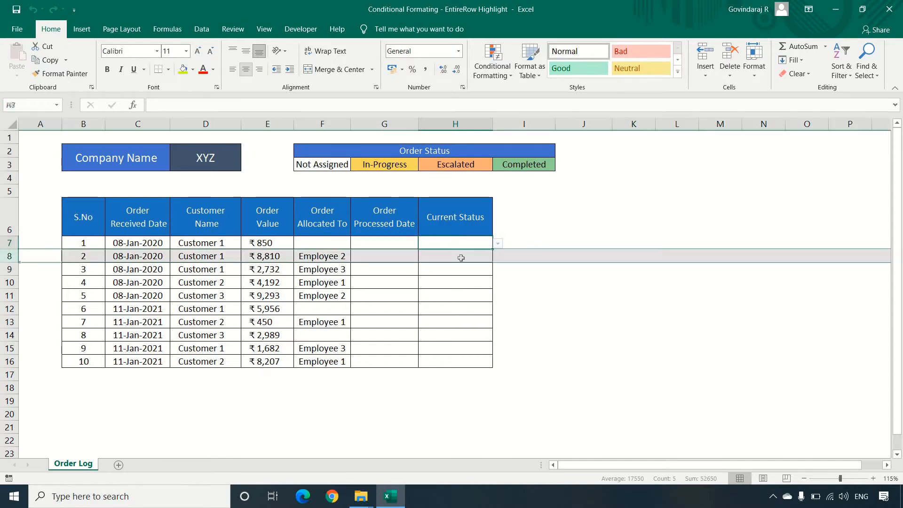
click(498, 256)
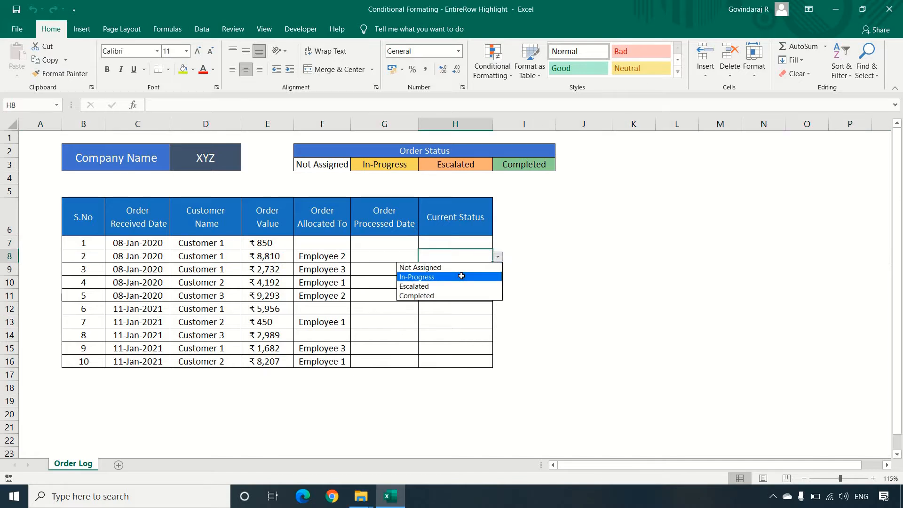
click(463, 277)
drag(463, 258, 89, 258)
click(185, 70)
key(Tab)
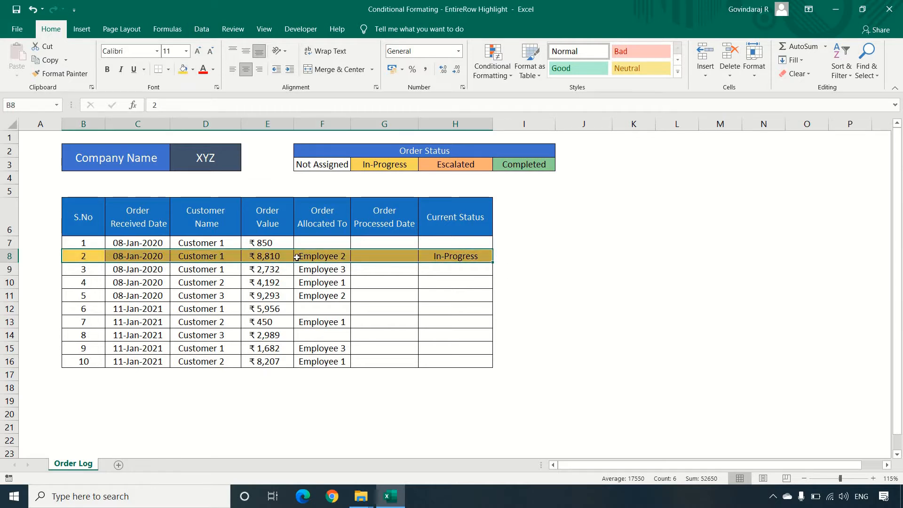
Step: Set the Current Status of order 3 to Escalated and fill its row B9:H9 with the light orange Escalated colour
click(440, 269)
click(500, 270)
click(466, 299)
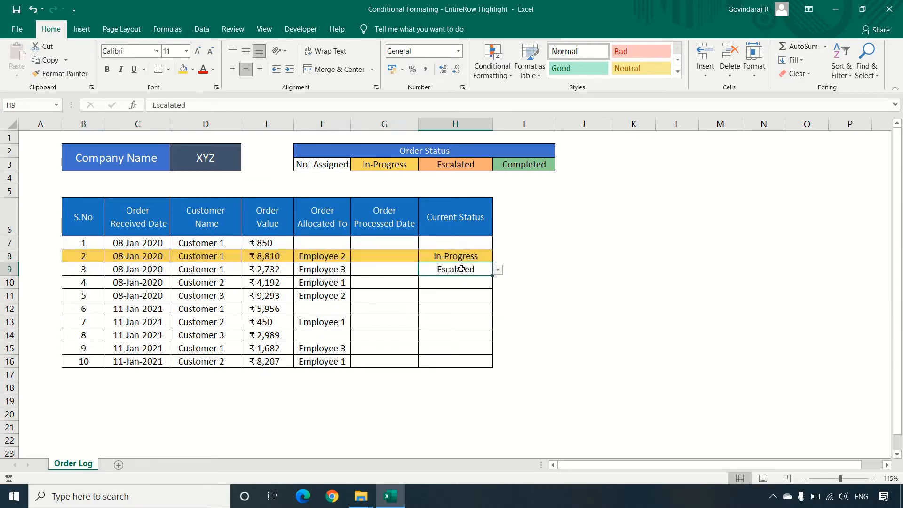
drag(461, 269, 108, 269)
drag(109, 269, 87, 269)
click(193, 70)
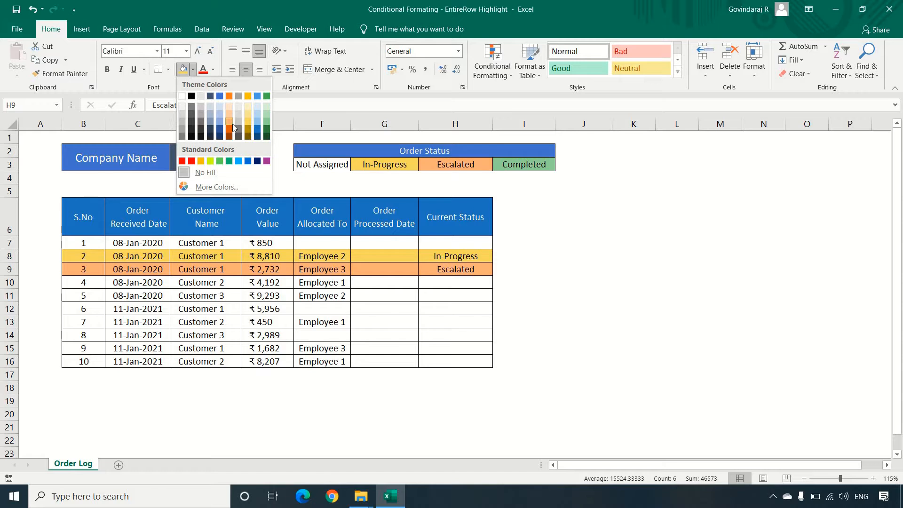
click(229, 127)
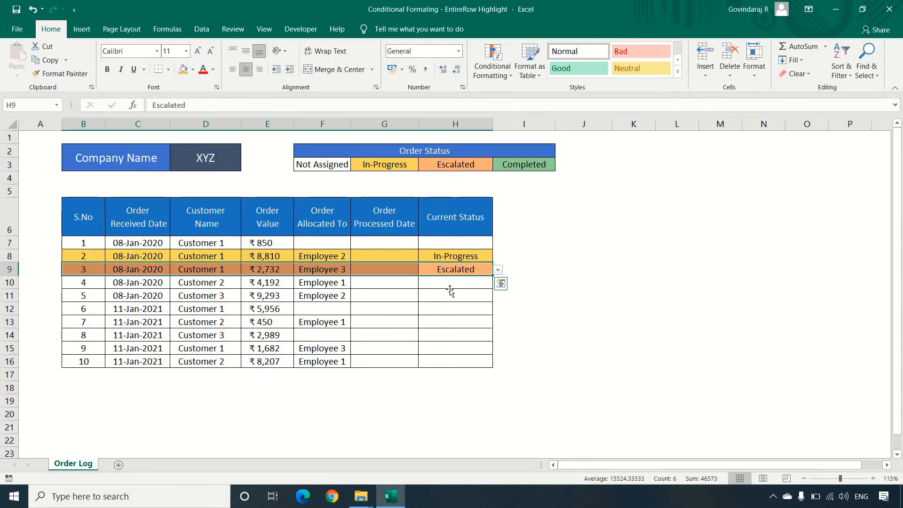
Step: Set the Current Status of order 4 to Completed and enter 8/1/2021 as its Order Processed Date
click(452, 284)
click(498, 283)
click(455, 322)
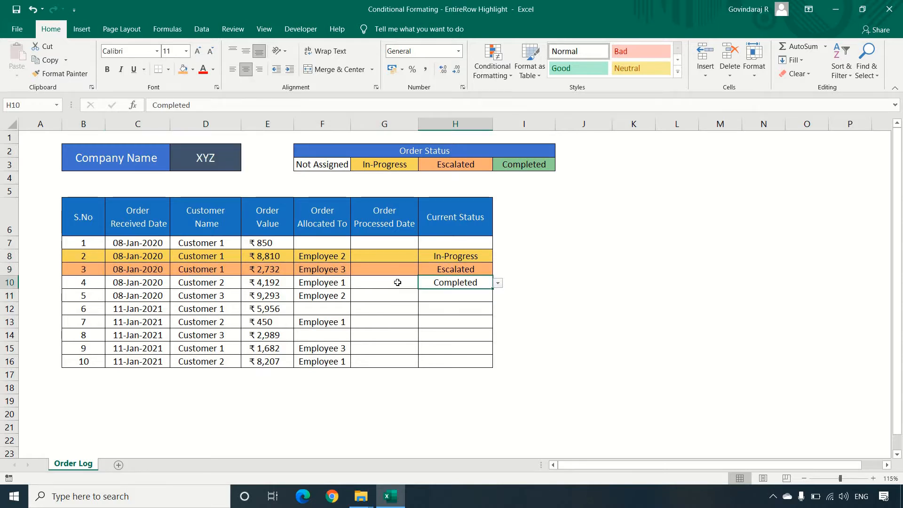
click(376, 282)
text(8/1/)
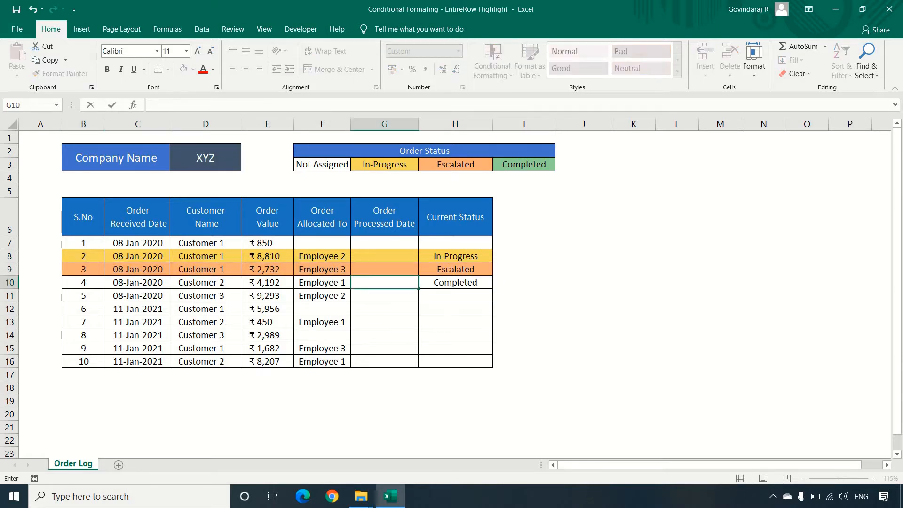
text(2021)
key(Return)
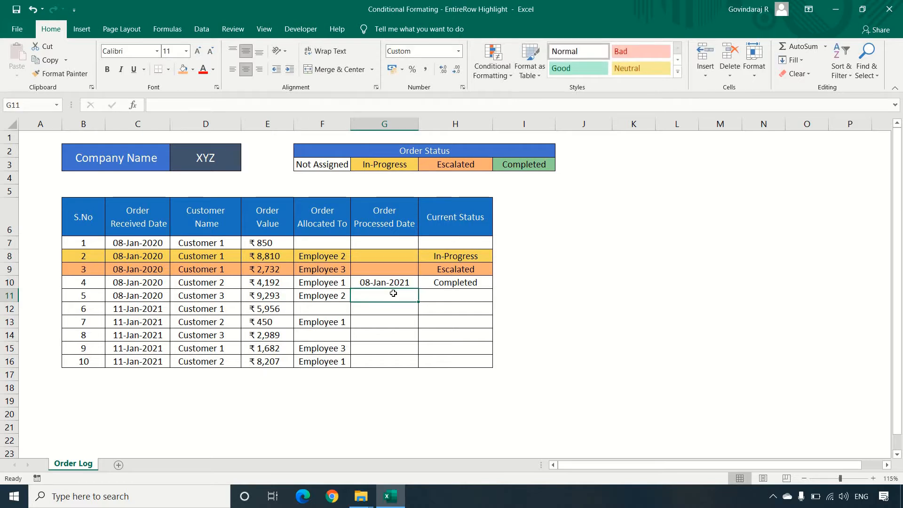
Step: Fill the row of order 4, B10:H10, with the green Completed colour
drag(468, 282, 95, 283)
click(193, 71)
click(249, 111)
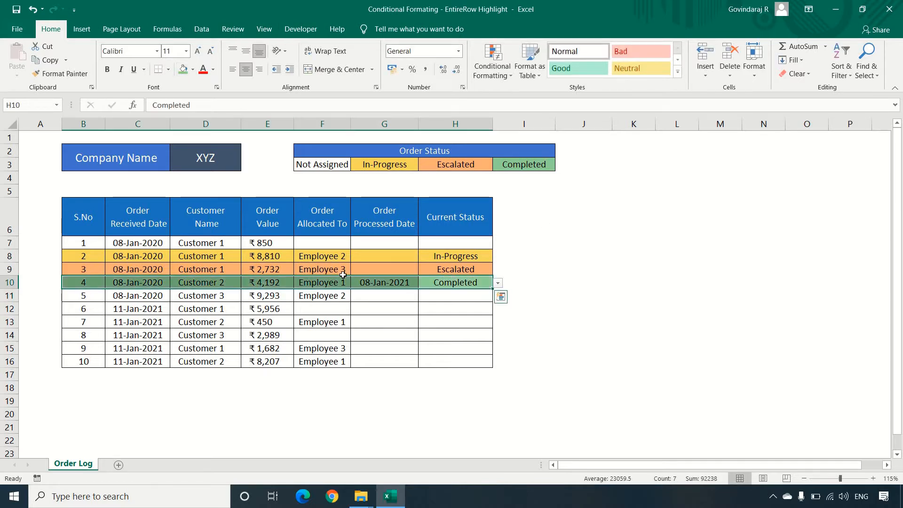
click(583, 216)
Step: Set the Current Status of order 1 to Not Assigned, leaving its row without a fill
click(455, 322)
click(474, 243)
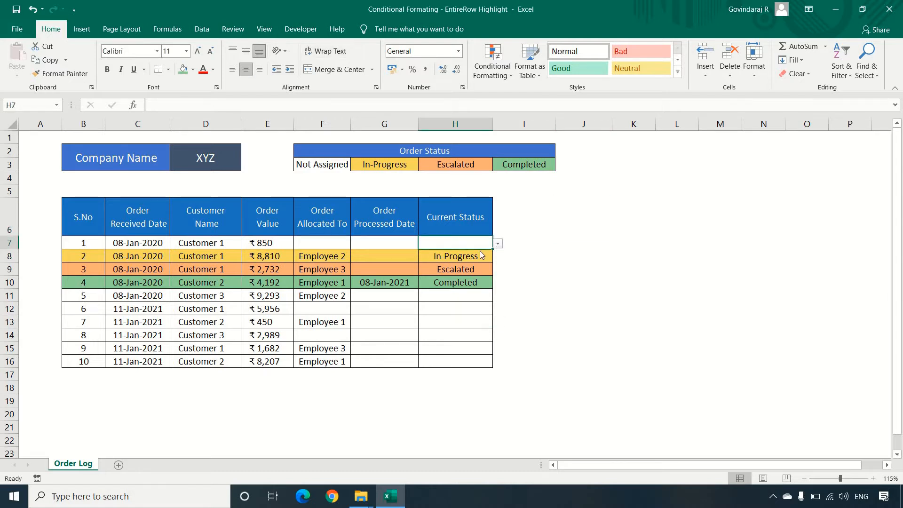
click(497, 243)
click(459, 252)
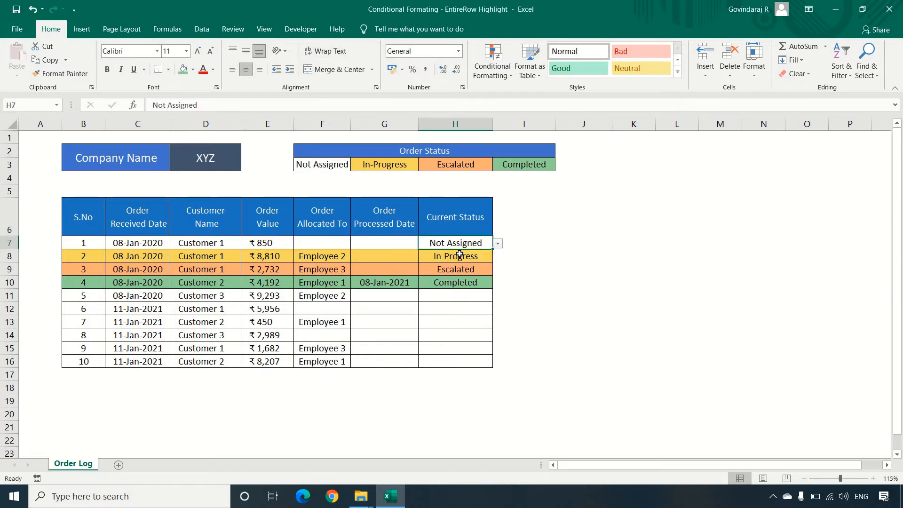
drag(76, 243, 437, 244)
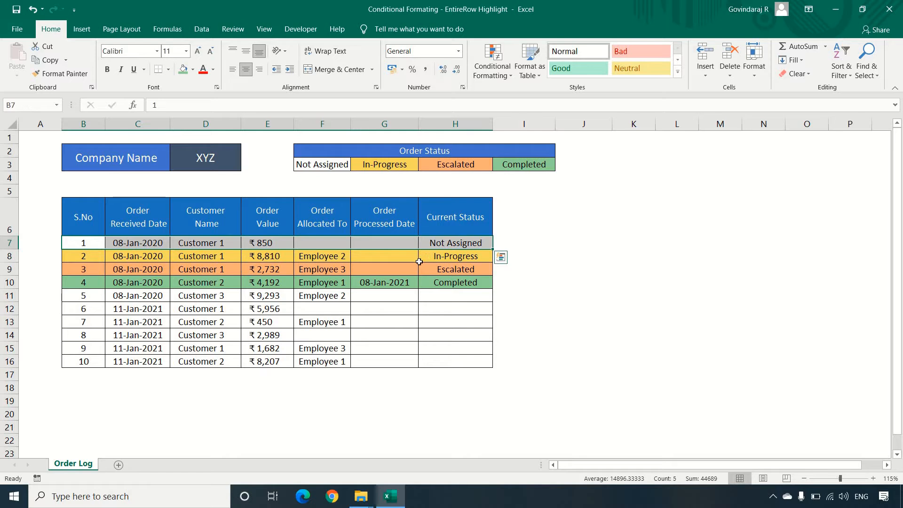
click(466, 347)
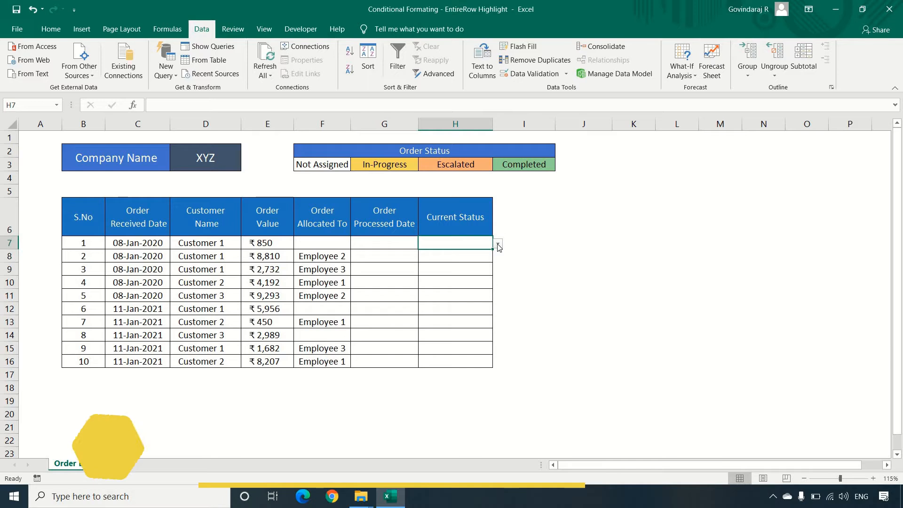
Step: Examine the status choices offered in cell H7 and the Data Validation feature that provides them
click(498, 244)
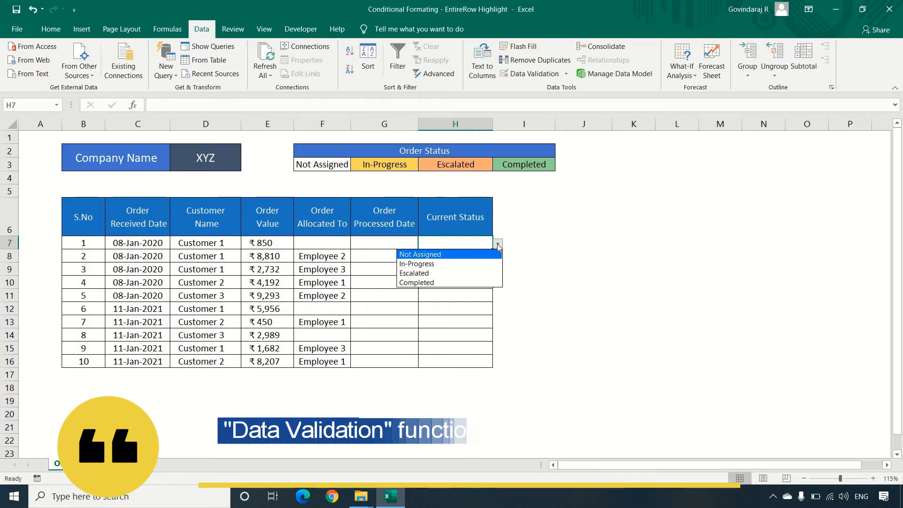
click(512, 218)
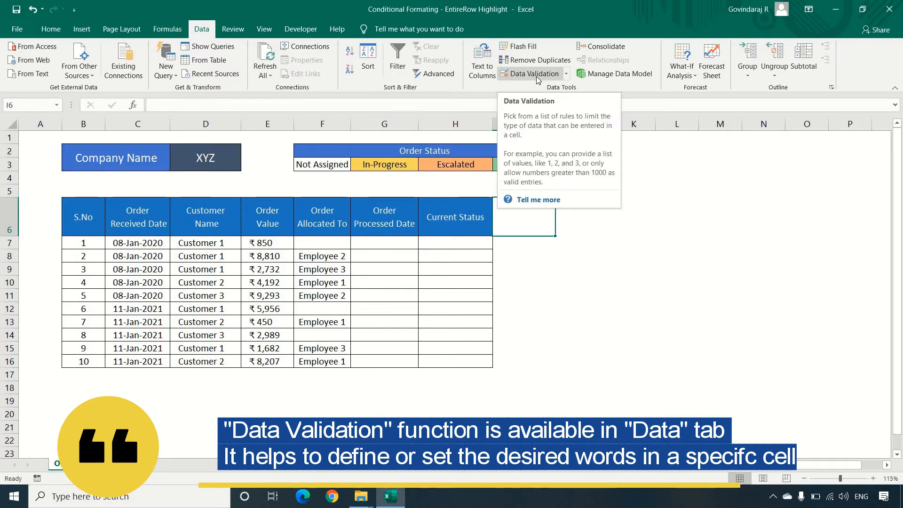
click(558, 282)
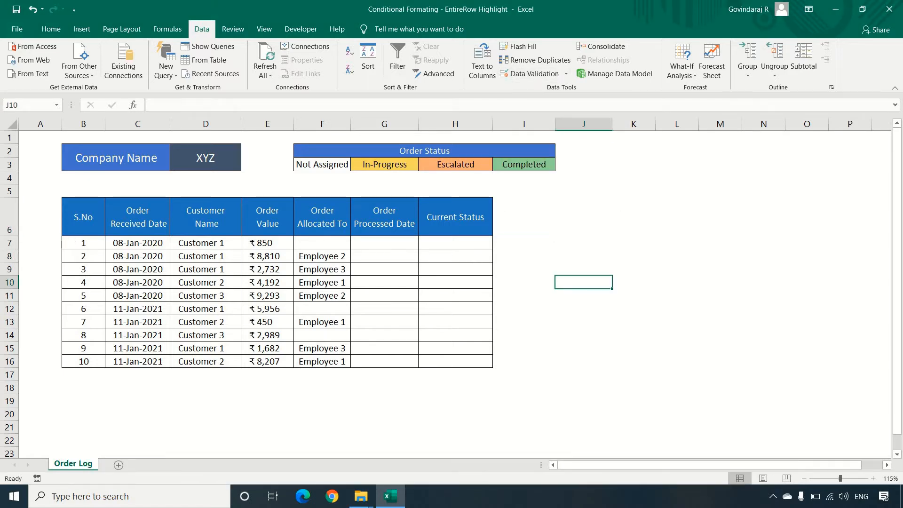
Step: Start a new conditional formatting rule for the order rows B7:H16 that uses a formula to determine which cells to format
drag(70, 241, 450, 358)
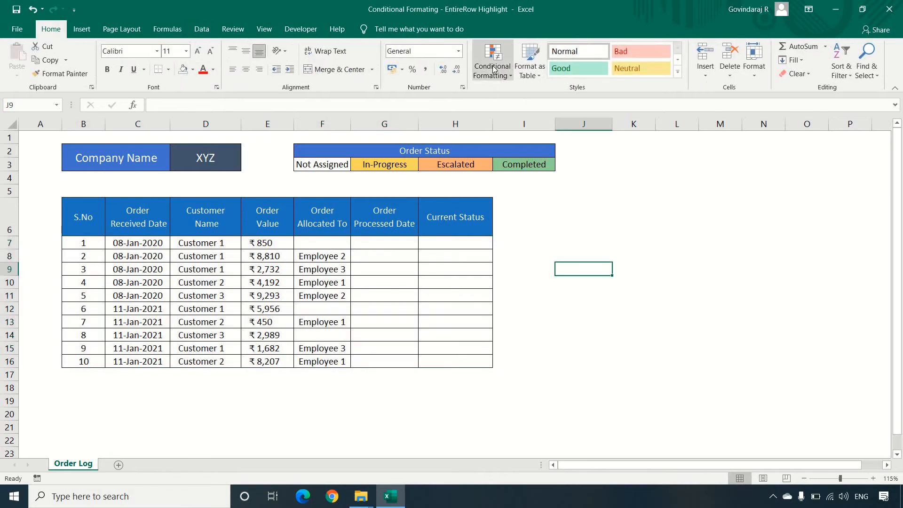
click(492, 68)
click(177, 252)
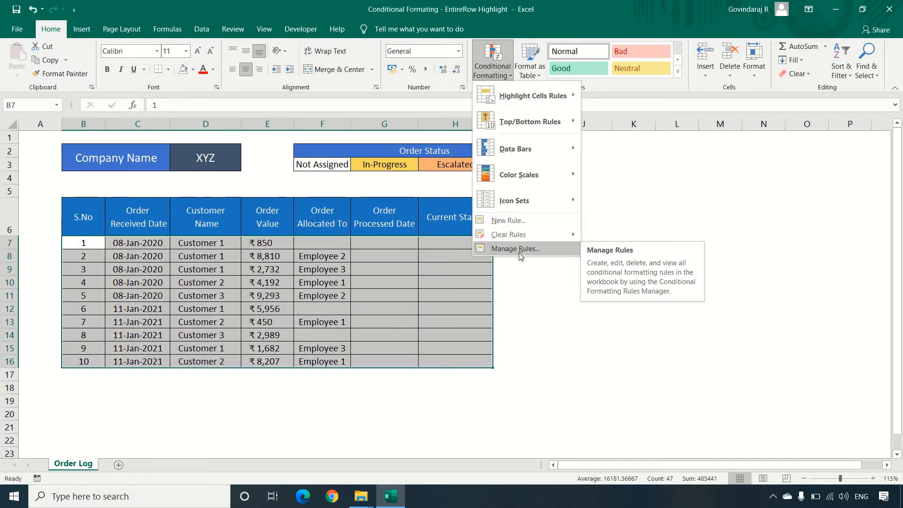
click(517, 249)
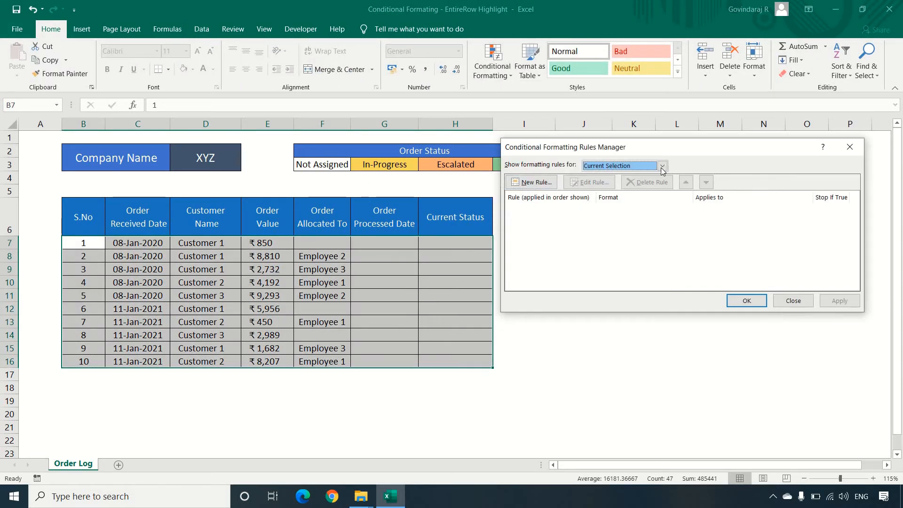
click(538, 186)
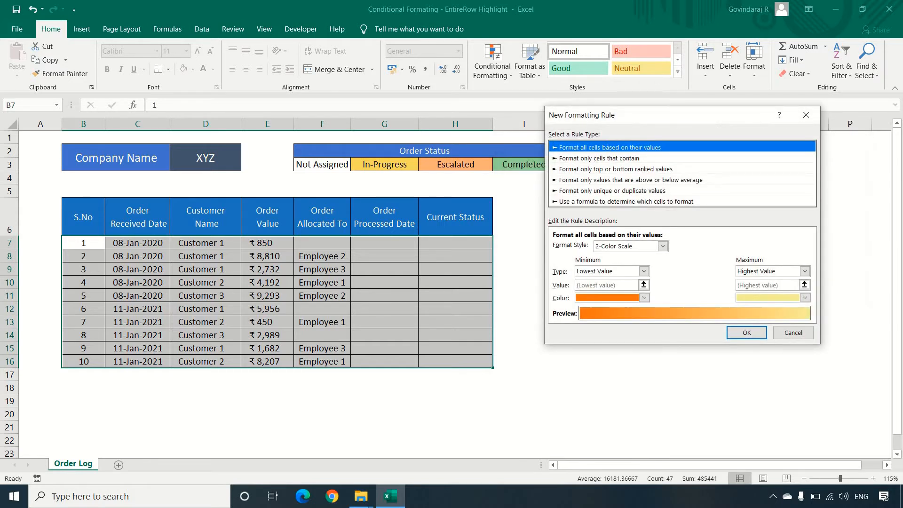
click(570, 202)
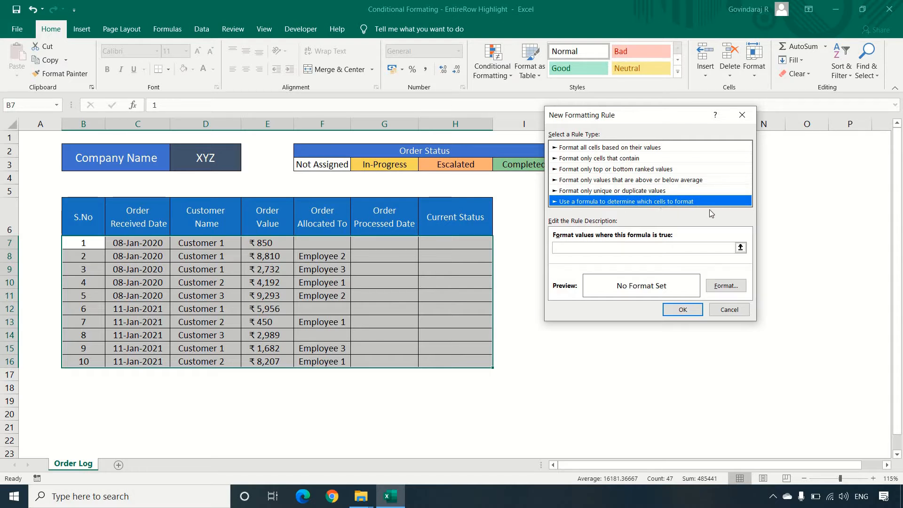
Step: Enter the rule formula =$H7=$G$3, comparing each row's Current Status with the In-Progress legend cell
click(741, 248)
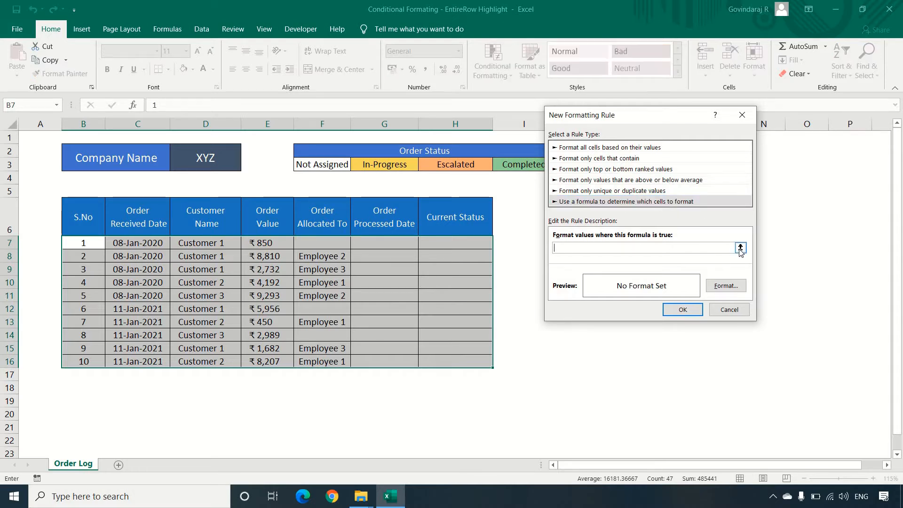
click(740, 248)
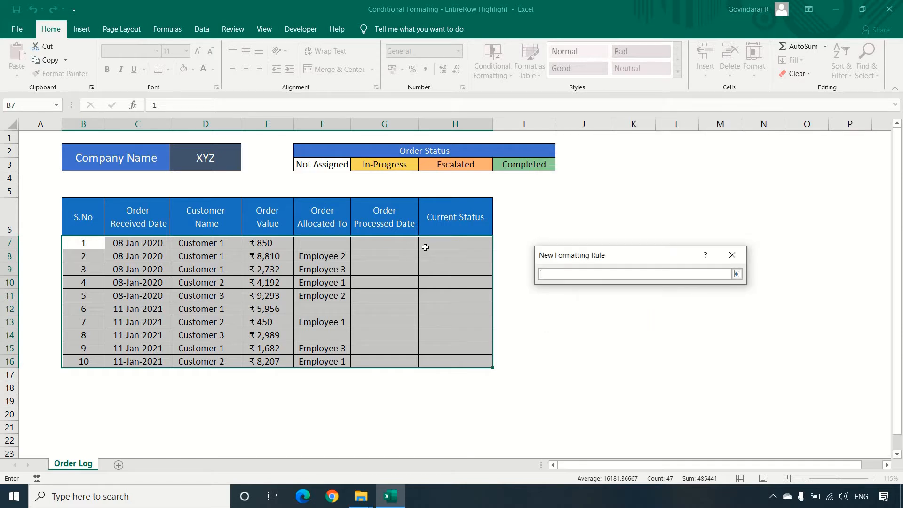
click(458, 243)
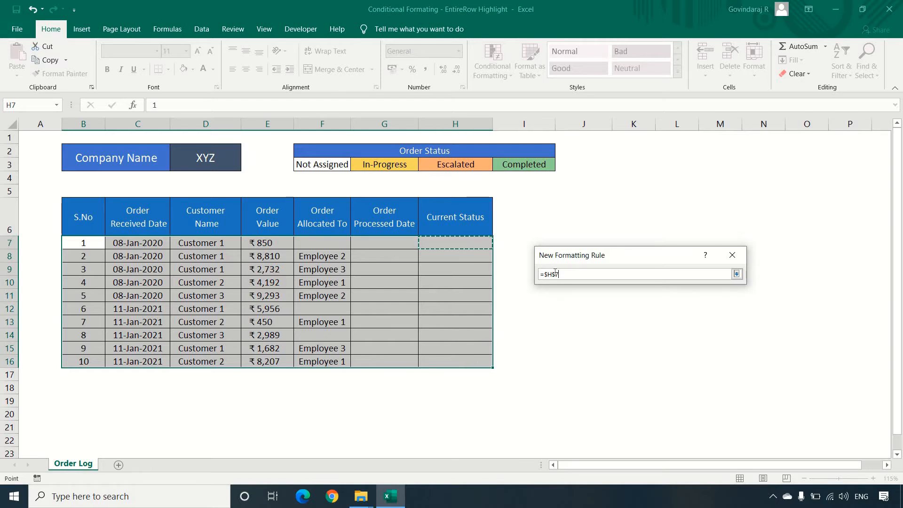
key(BackSpace)
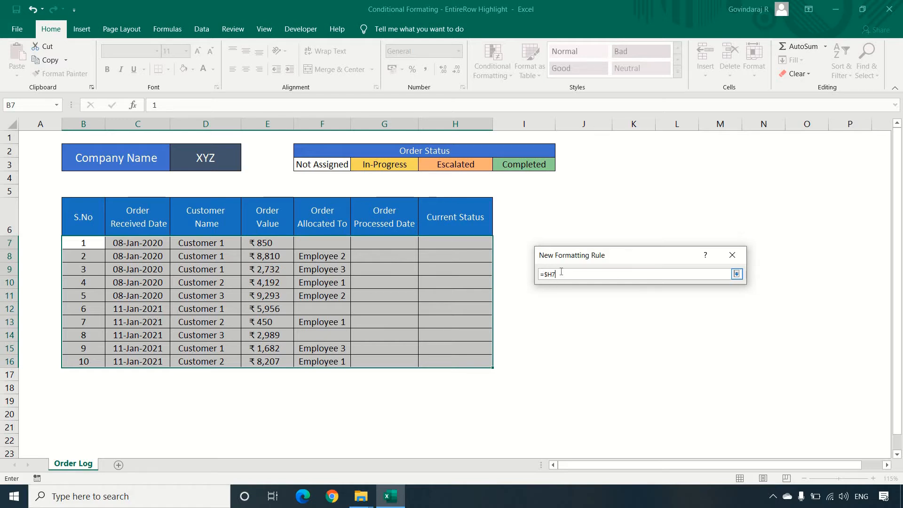
text(=)
click(384, 164)
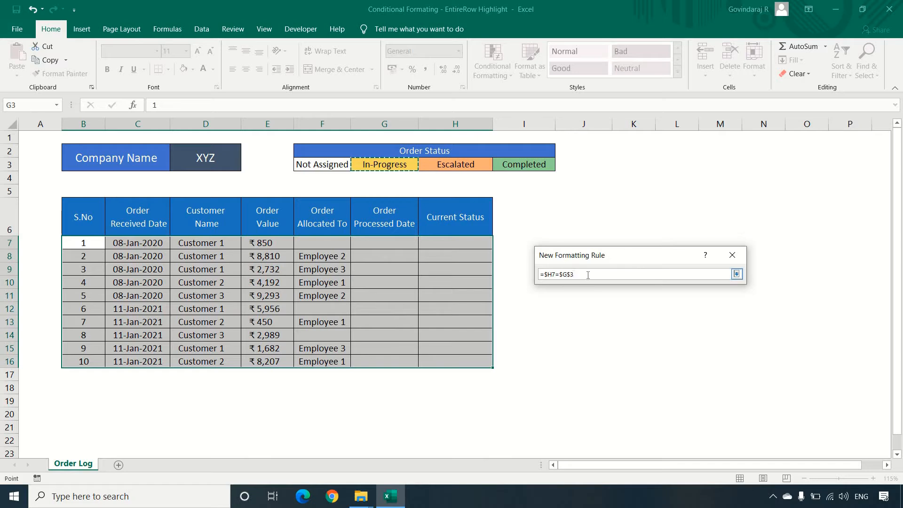
Step: Try the literal text "In-Progress" in place of the $G$3 reference in the rule formula, and restore the cell reference
key(BackSpace)
key(BackSpace)
key(BackSpace)
key(BackSpace)
text(")
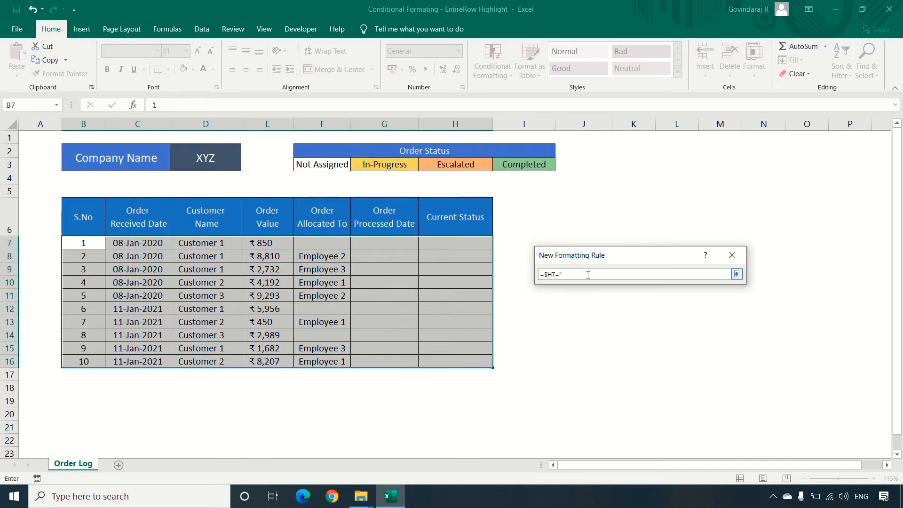
text(In-Progress")
drag(596, 276, 561, 276)
key(BackSpace)
click(393, 164)
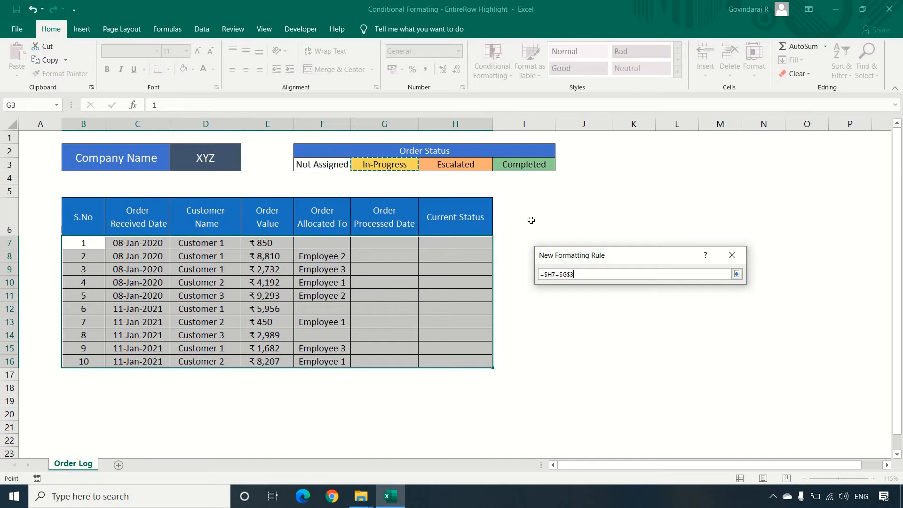
Step: Give the =$H7=$G$3 rule a gold background fill matching In-Progress and apply it to $B$7:$H$16
click(736, 273)
drag(664, 252, 716, 111)
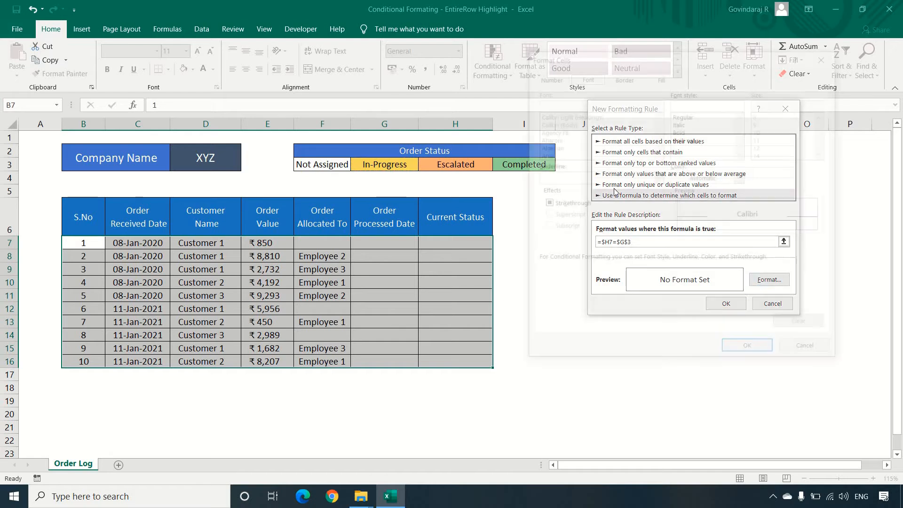
click(769, 279)
click(660, 74)
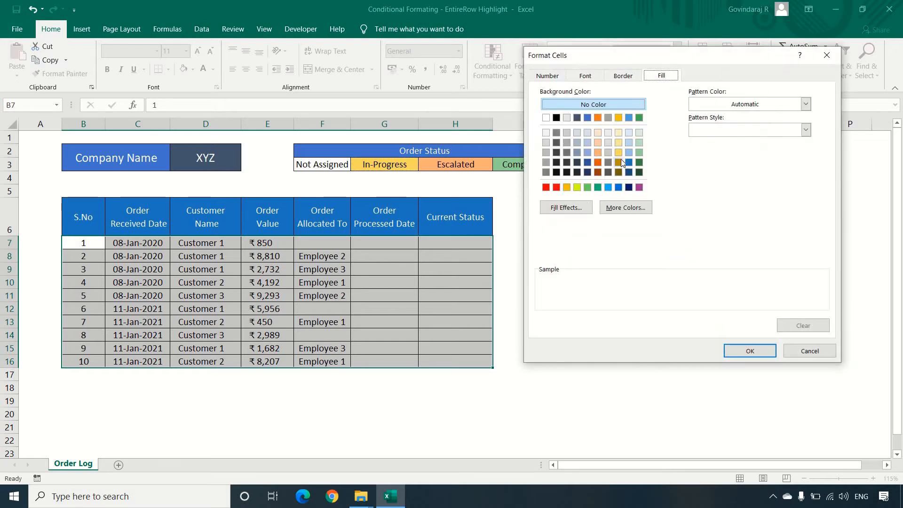
click(618, 152)
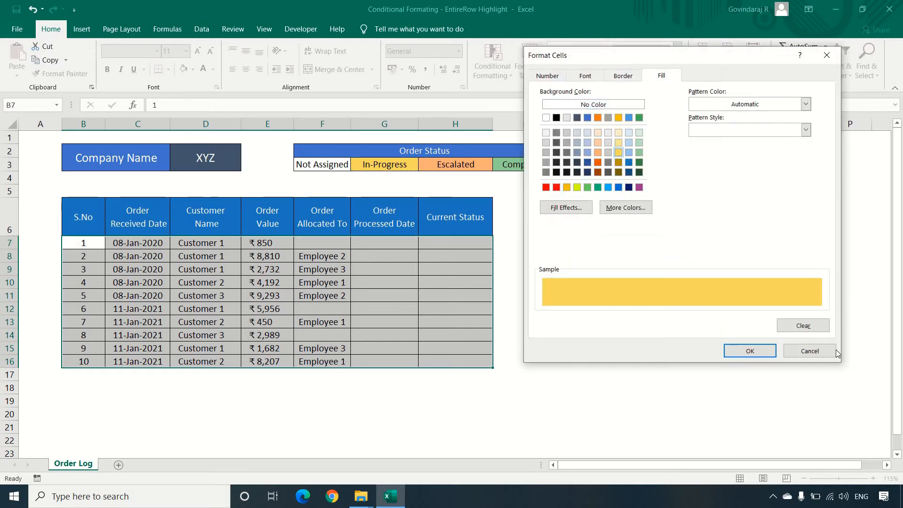
click(750, 351)
click(726, 303)
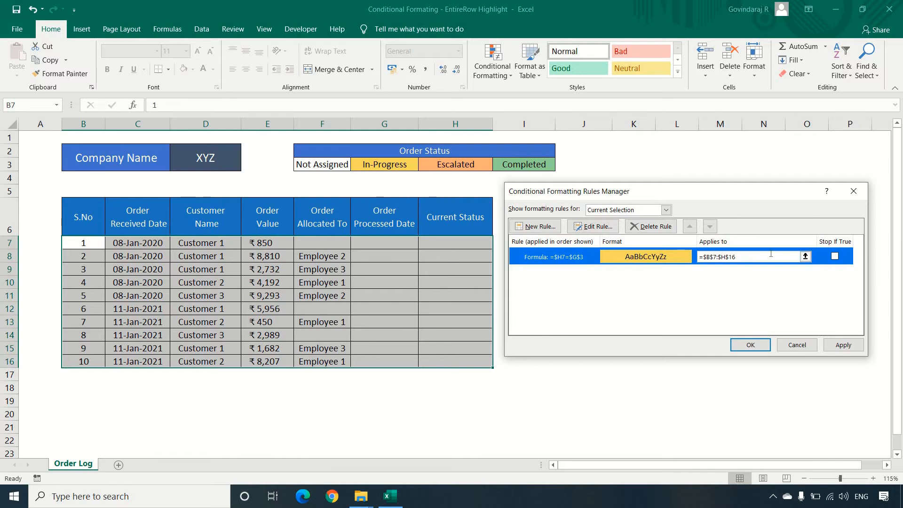
click(843, 345)
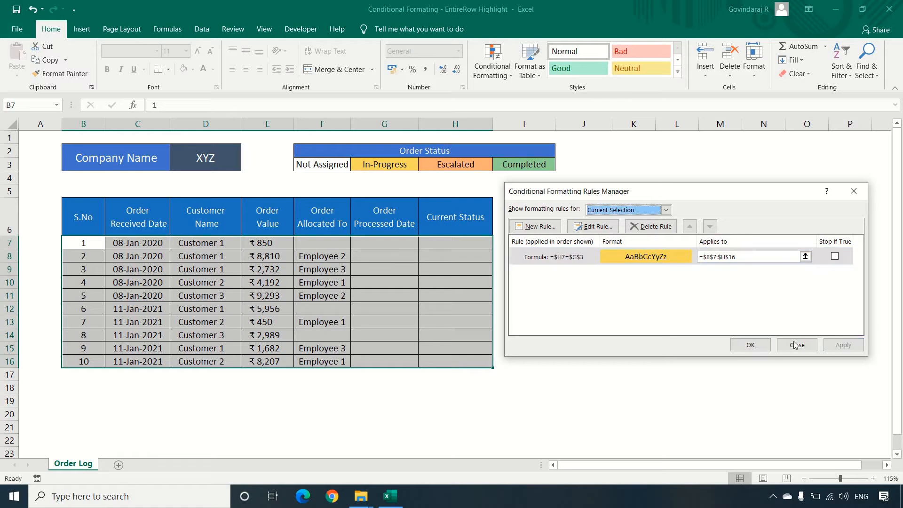
Step: Confirm the formatting rule and set the Current Status of orders 2 and 4 (H8 and H10) to In-Progress
click(756, 345)
click(10, 256)
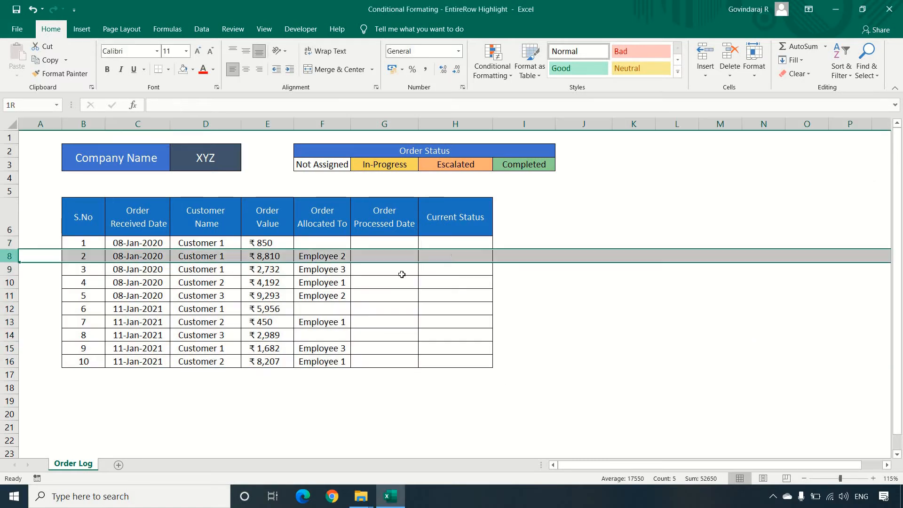
click(485, 260)
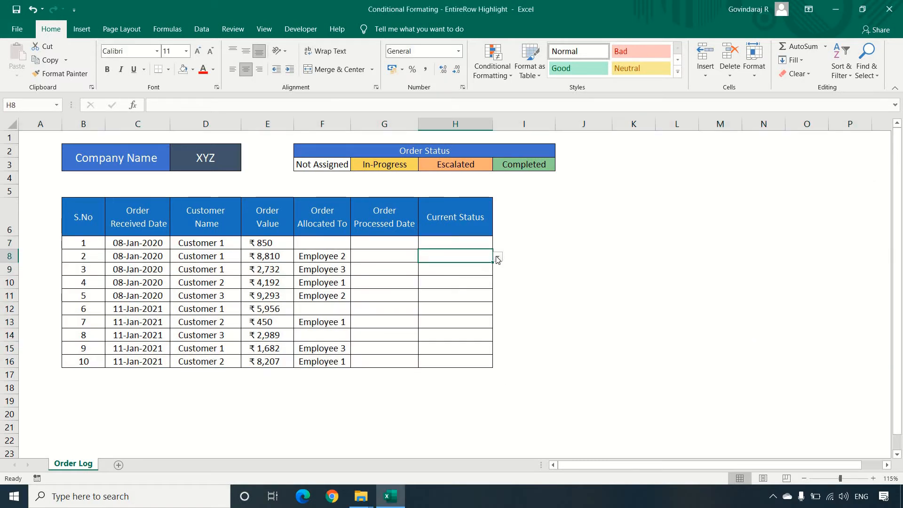
click(497, 258)
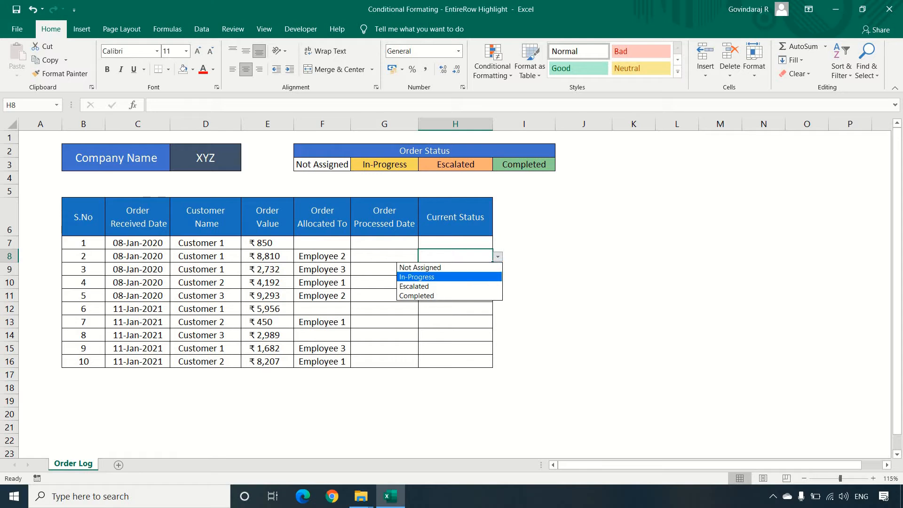
click(470, 278)
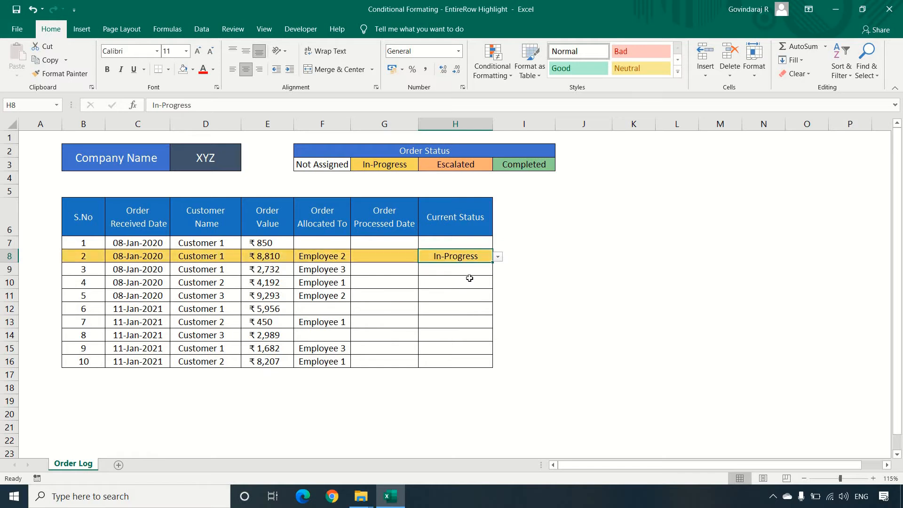
click(463, 283)
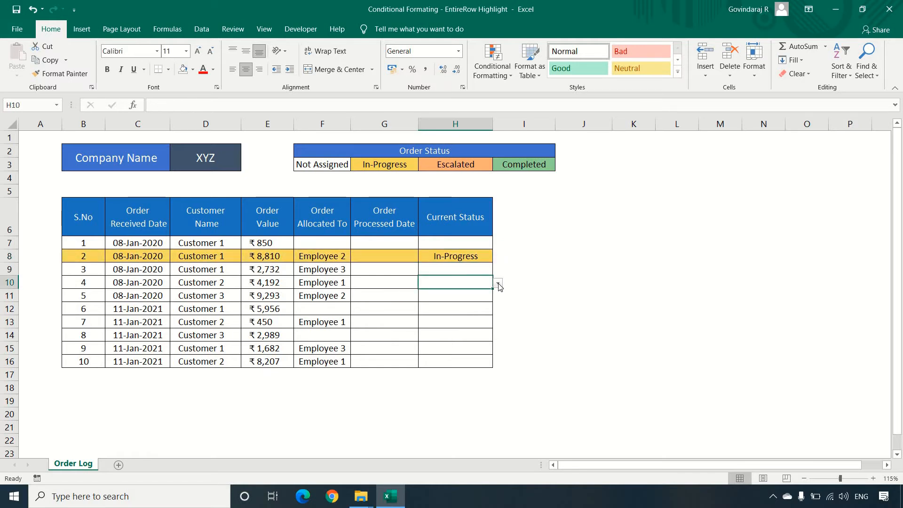
click(497, 283)
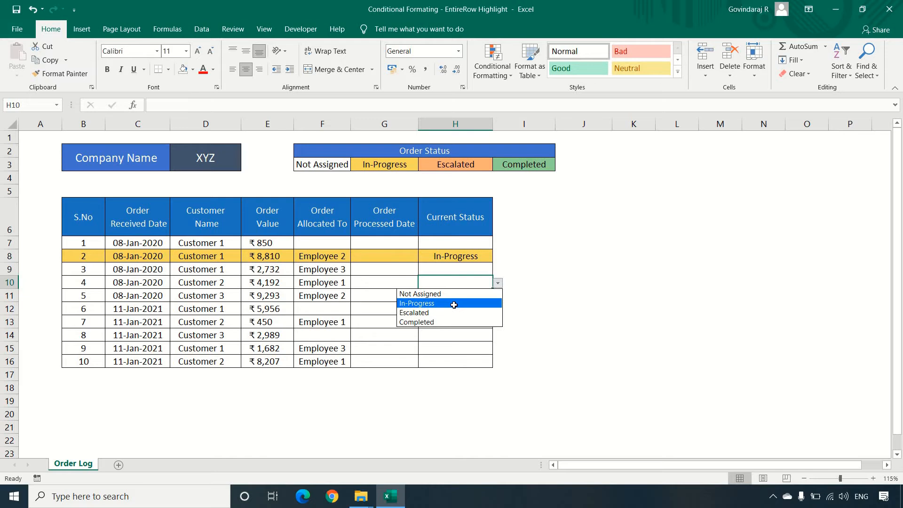
click(454, 304)
Step: Set order 6's Current Status (H12) to Escalated as a test, and switch it to In-Progress
click(490, 309)
click(498, 310)
click(464, 337)
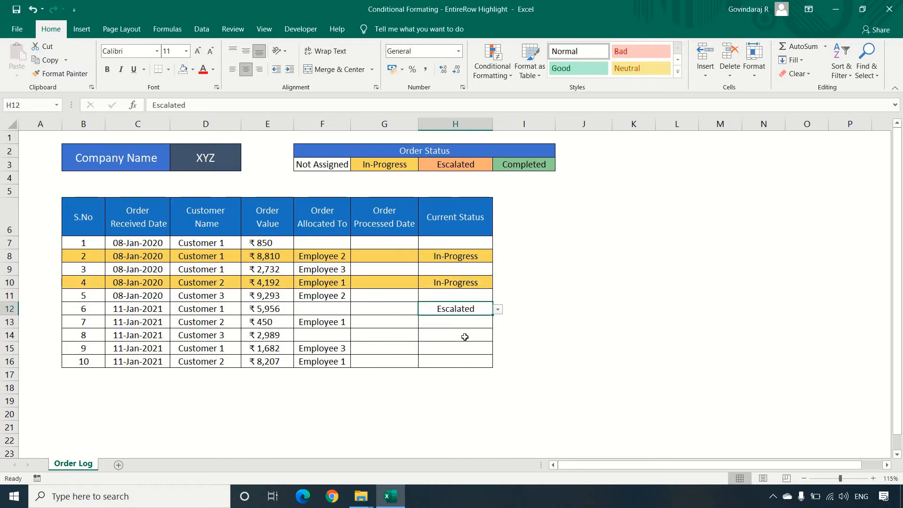
click(497, 309)
click(458, 329)
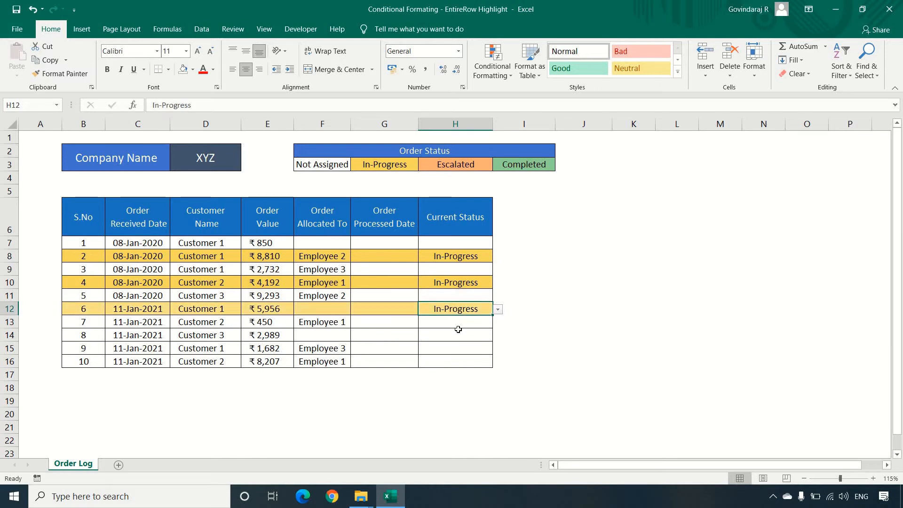
Step: Try Escalated as order 10's Current Status in H16, and replace it with In-Progress
click(462, 363)
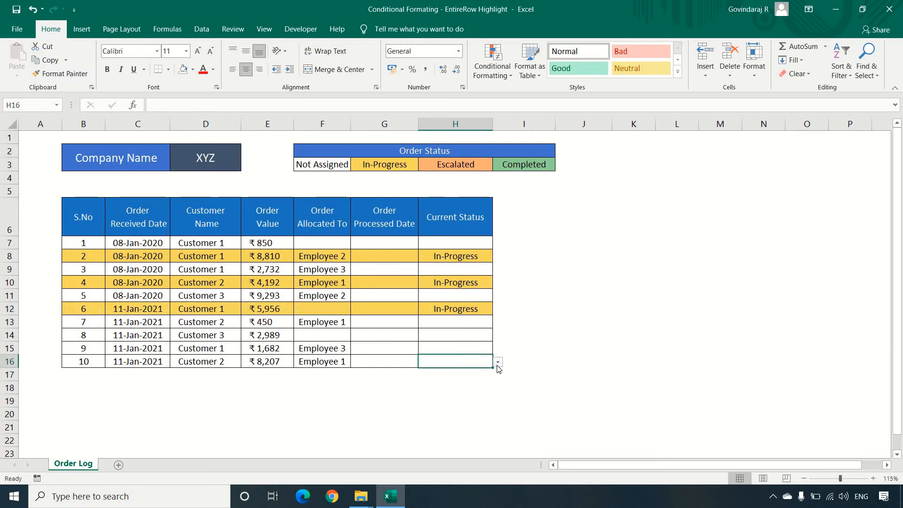
click(497, 363)
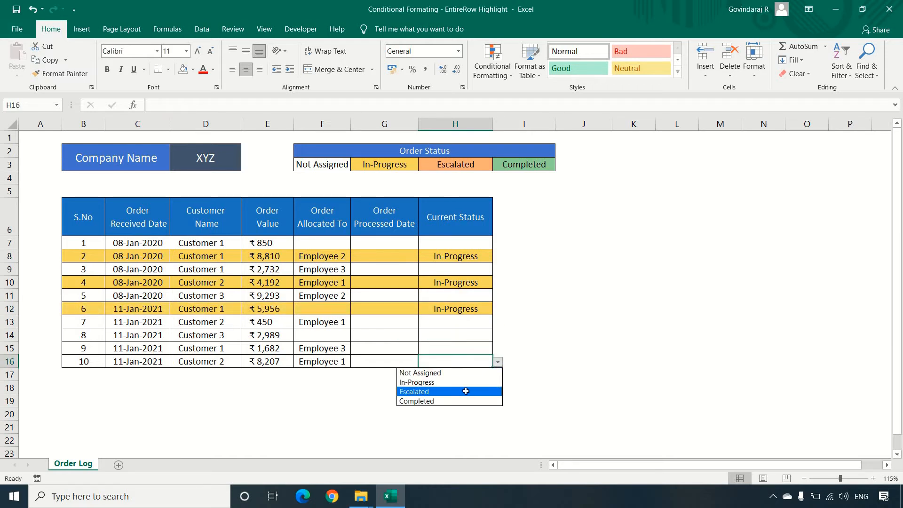
click(465, 391)
click(498, 362)
click(442, 382)
Step: Set the status in H17, the empty row directly below the order table, to In-Progress
click(483, 377)
click(497, 377)
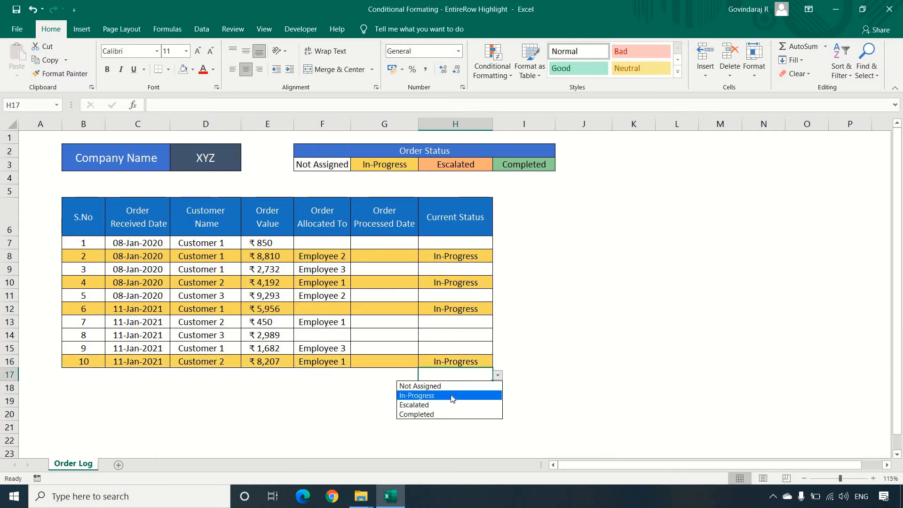
click(451, 395)
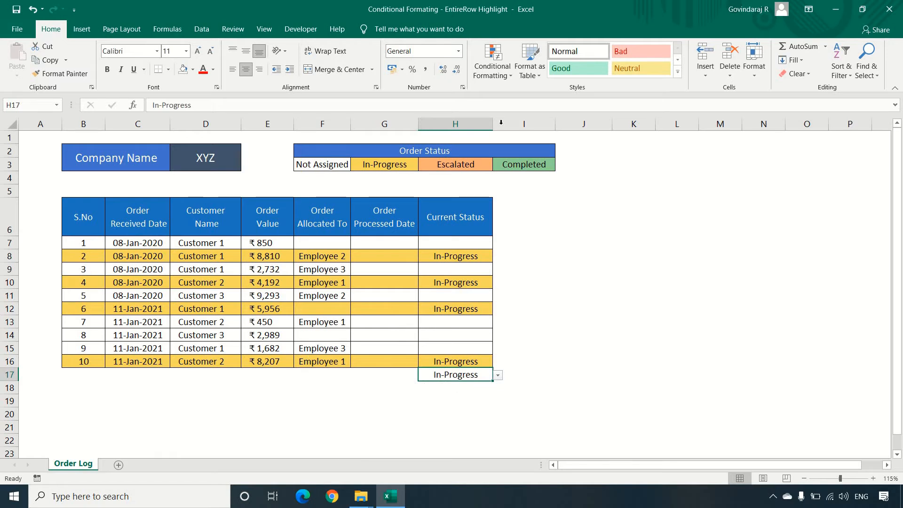
Step: List the formatting rules of this worksheet and extend the =$H7=$G$3 rule's range to $B$7:$H$100
click(501, 71)
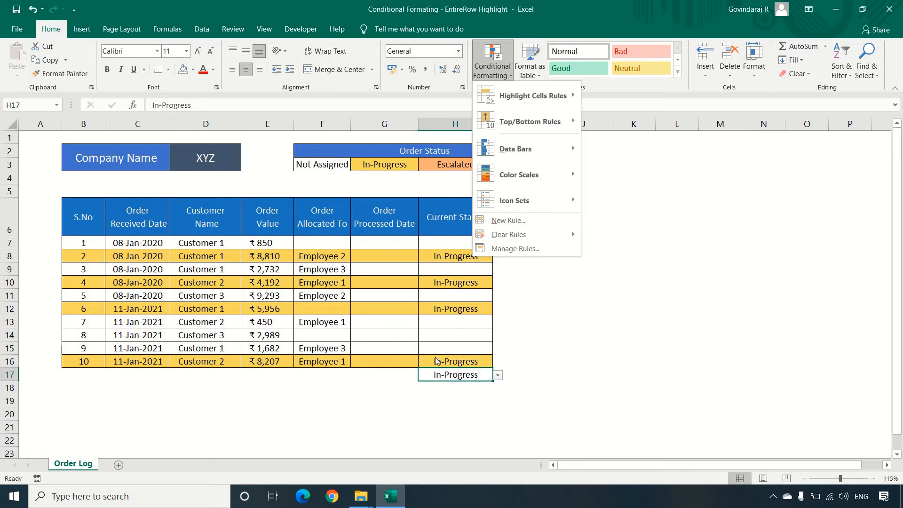
click(518, 248)
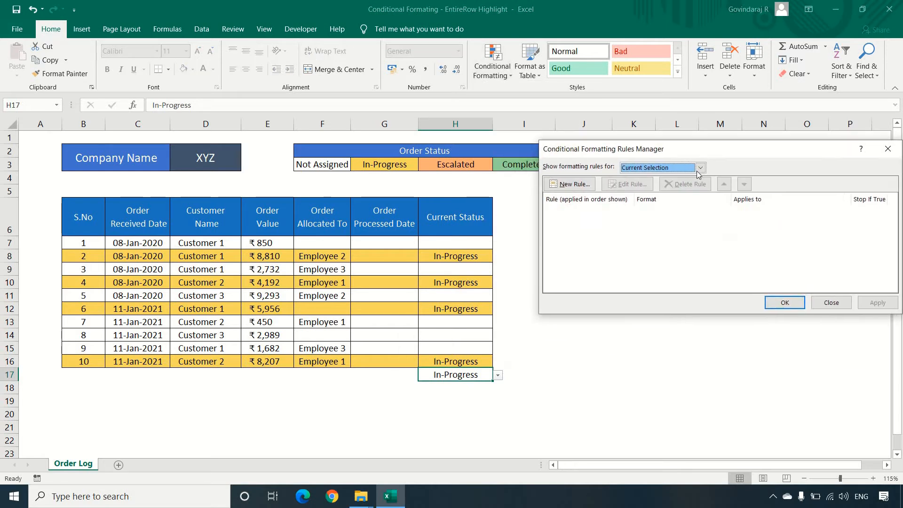
click(701, 168)
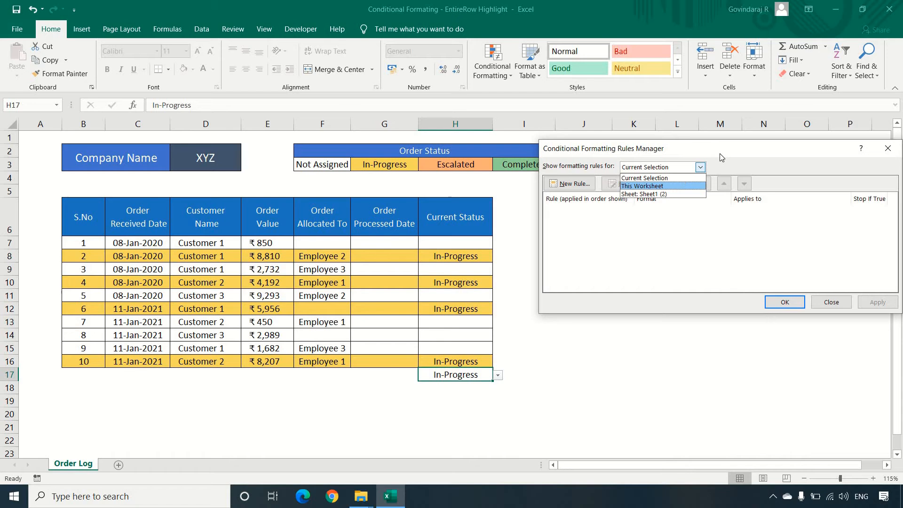
click(662, 177)
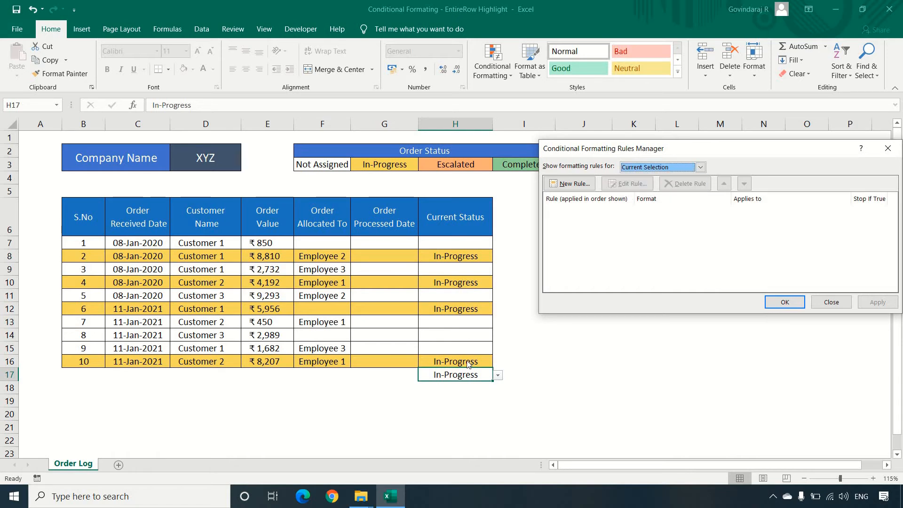
click(701, 167)
click(649, 184)
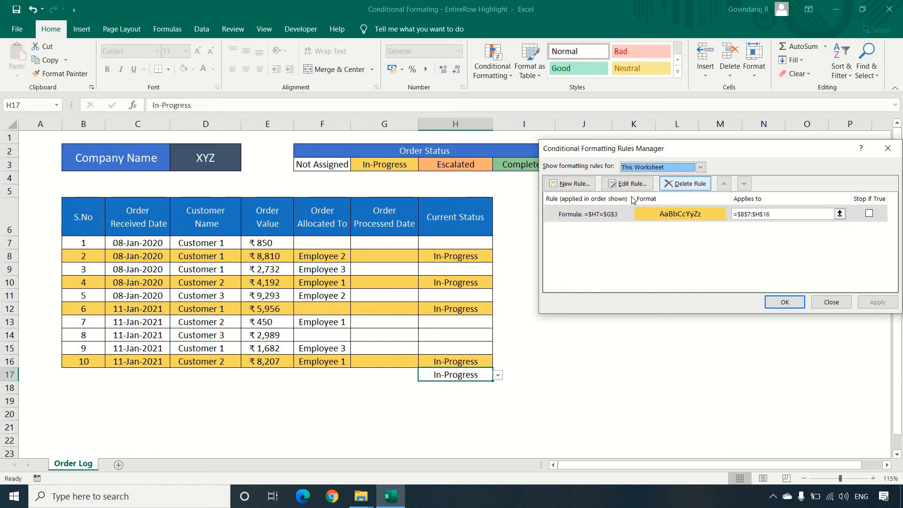
click(610, 218)
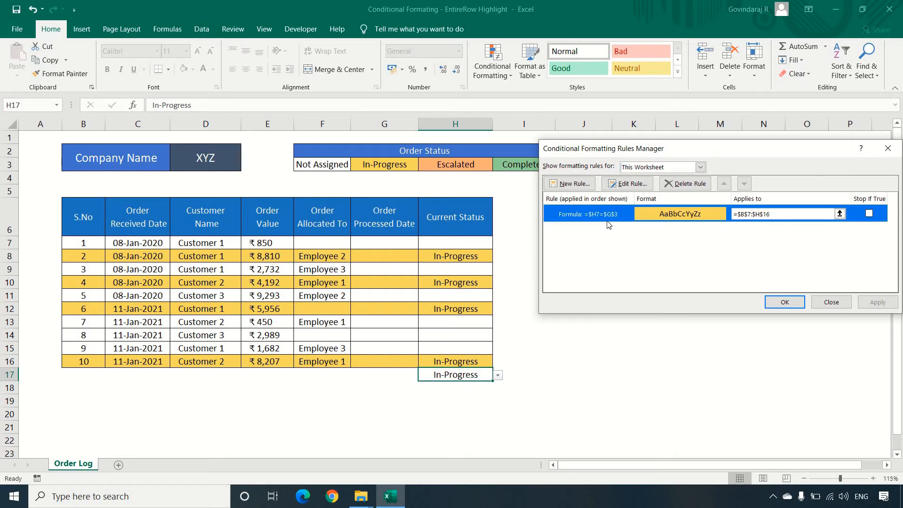
click(790, 215)
key(BackSpace)
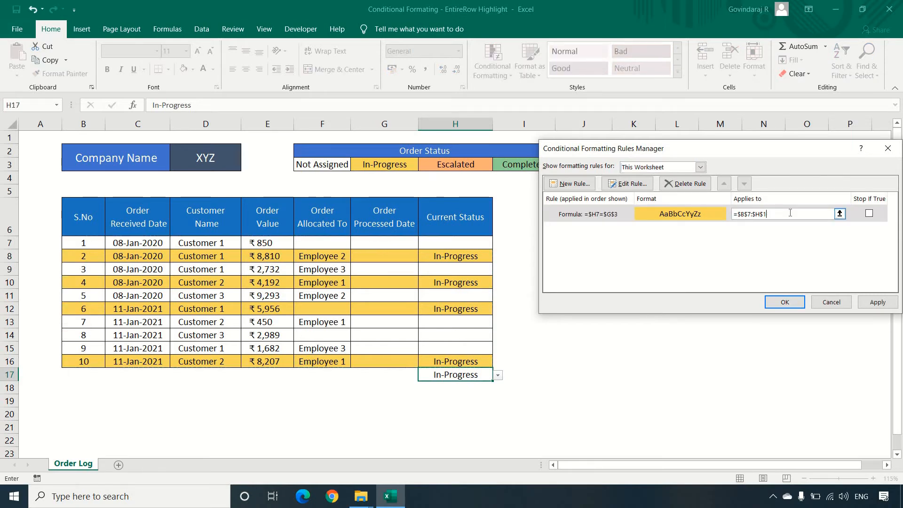
click(877, 303)
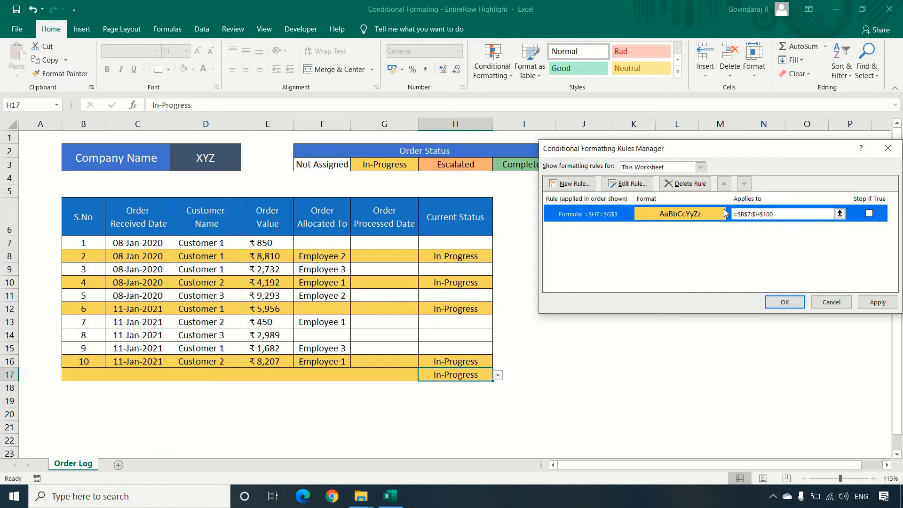
Step: Add an outline border to the format of the =$H7=$G$3 rule, apply it and close the rules manager
click(636, 185)
click(796, 298)
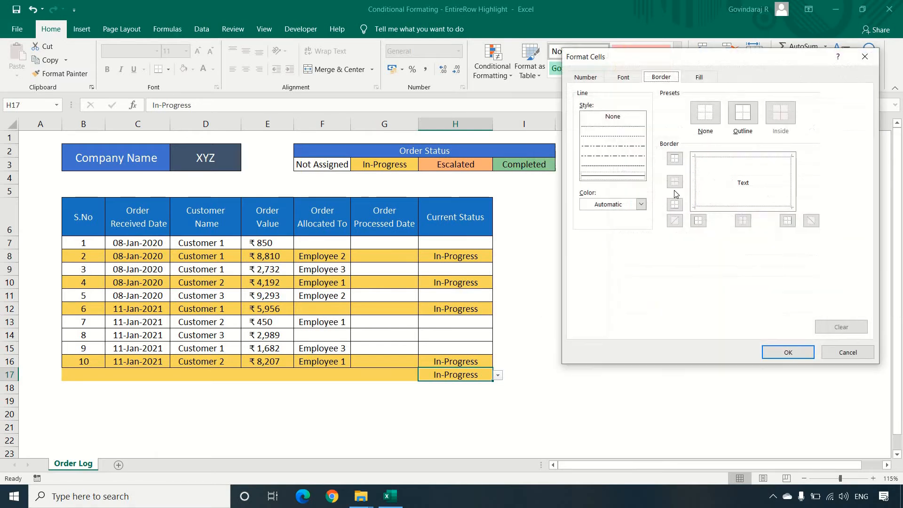
click(688, 81)
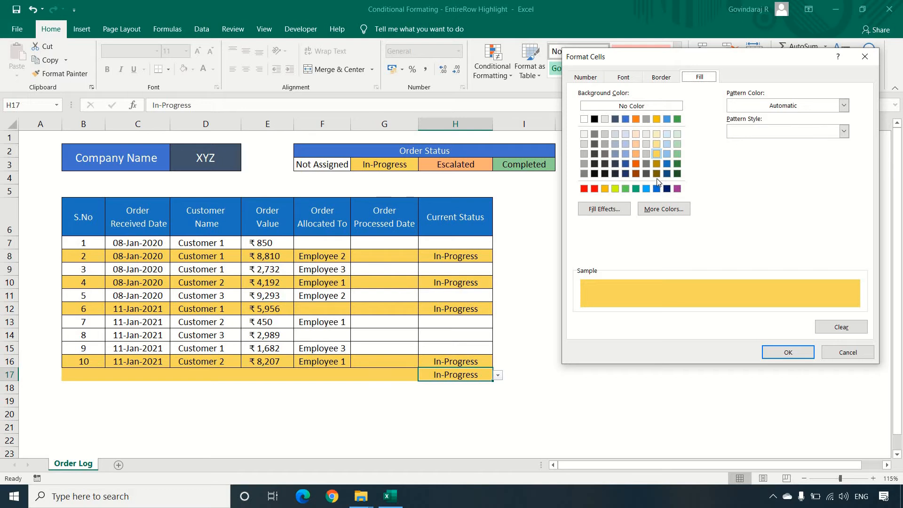
click(662, 79)
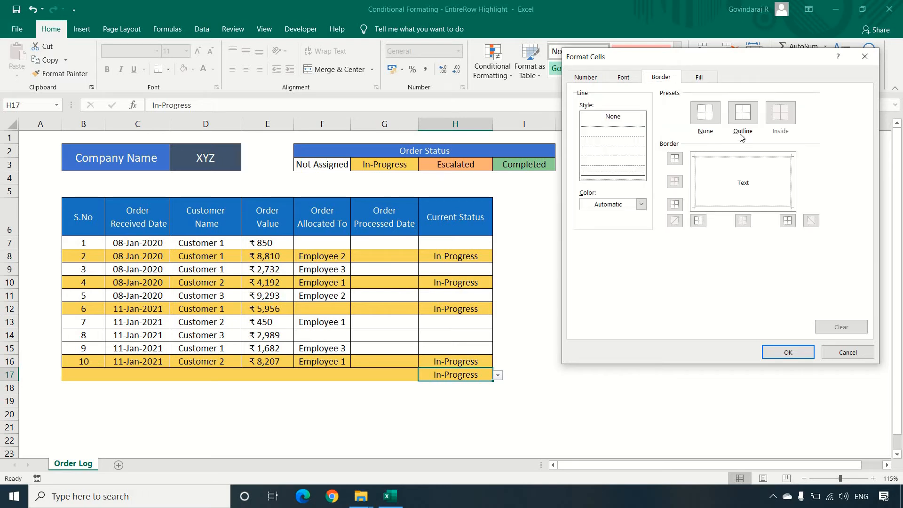
click(743, 115)
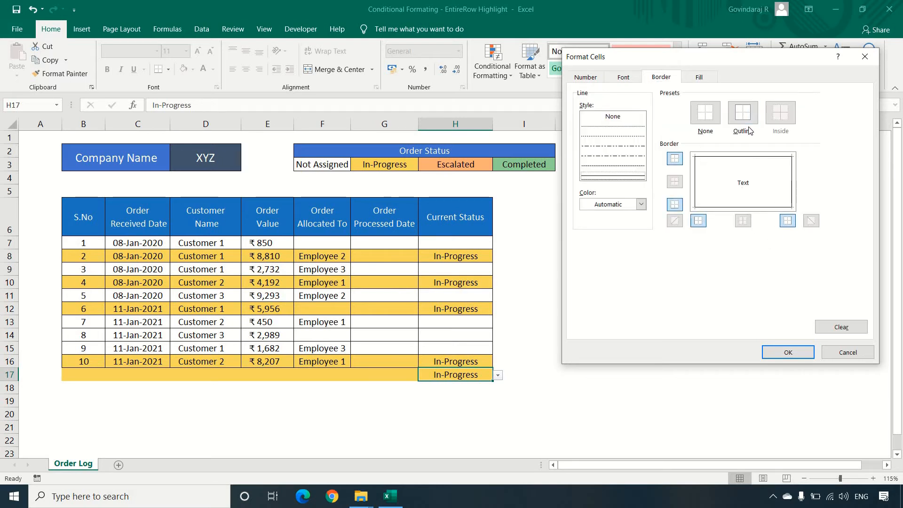
click(795, 353)
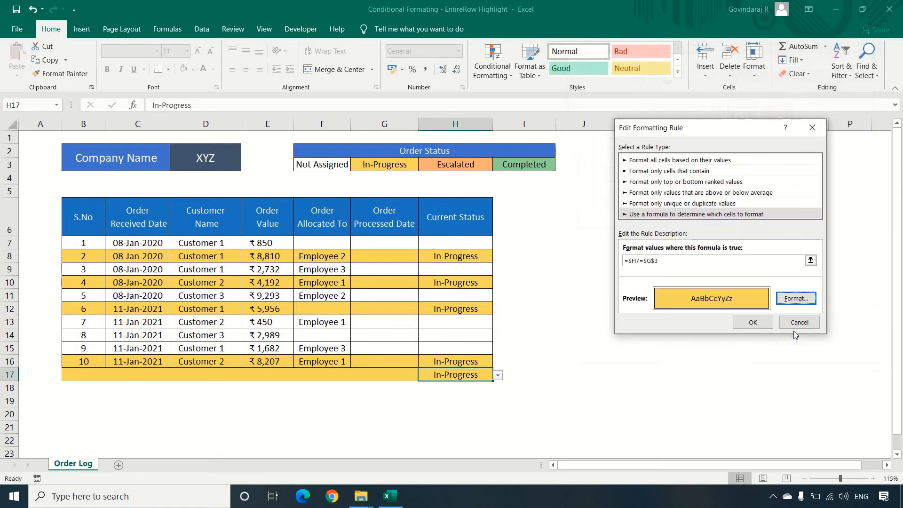
click(753, 322)
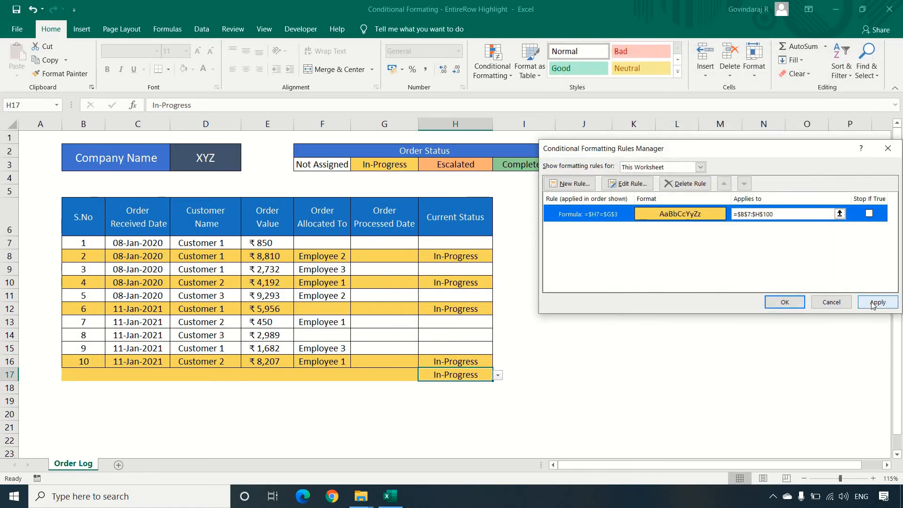
click(870, 301)
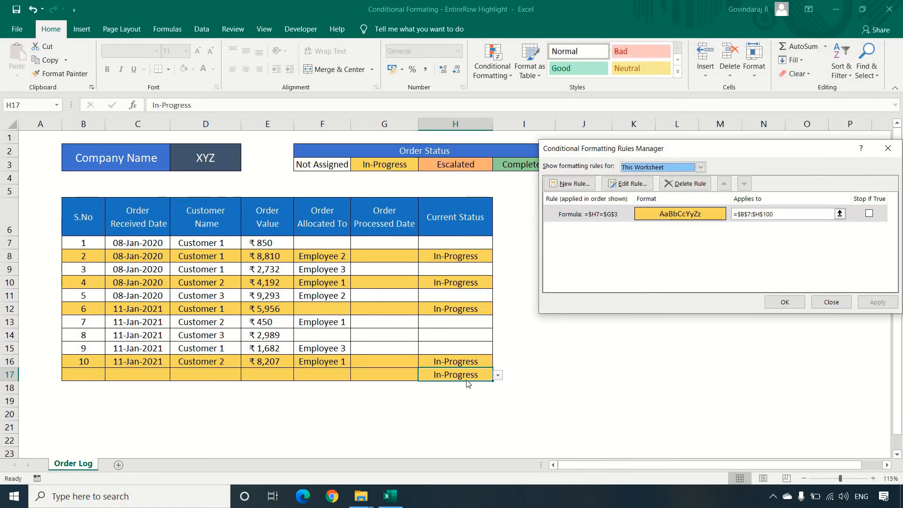
key(Escape)
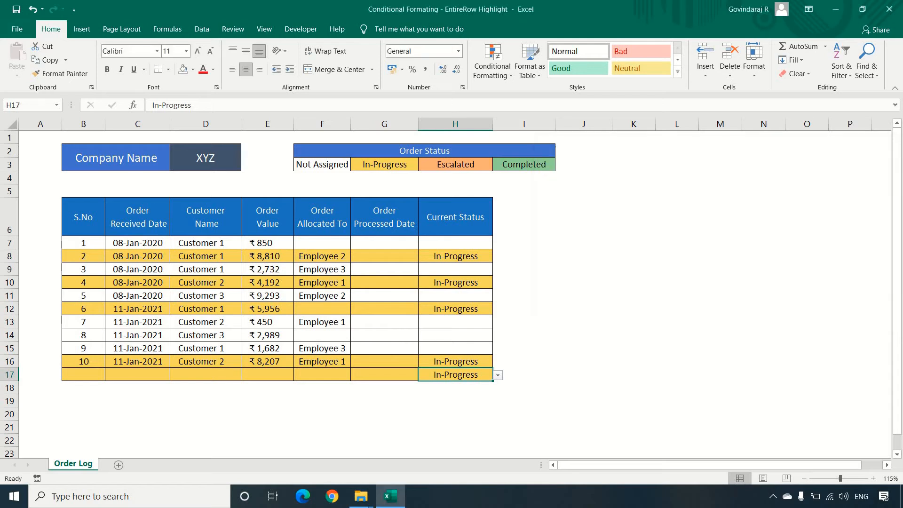
Step: Start another conditional formatting rule from cell H7 that uses a formula to determine which cells to format
click(465, 244)
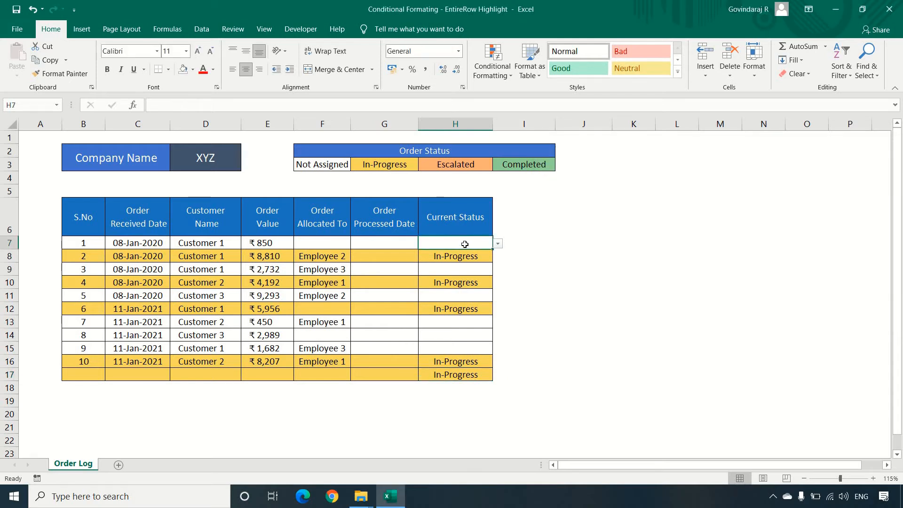
click(490, 71)
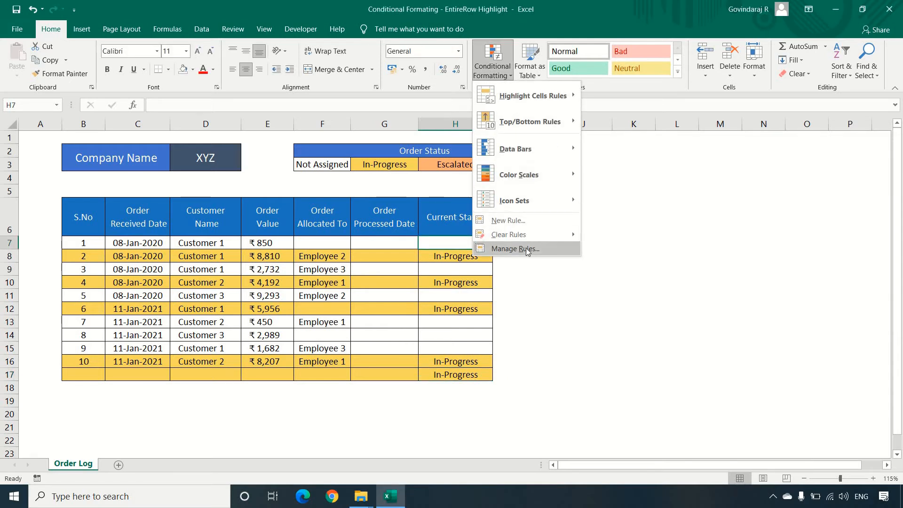
click(526, 249)
drag(704, 147, 674, 159)
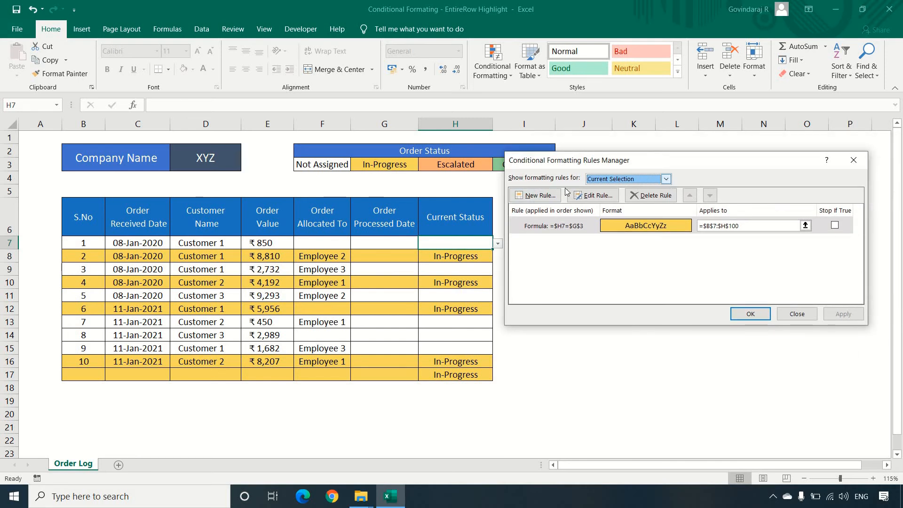
click(538, 196)
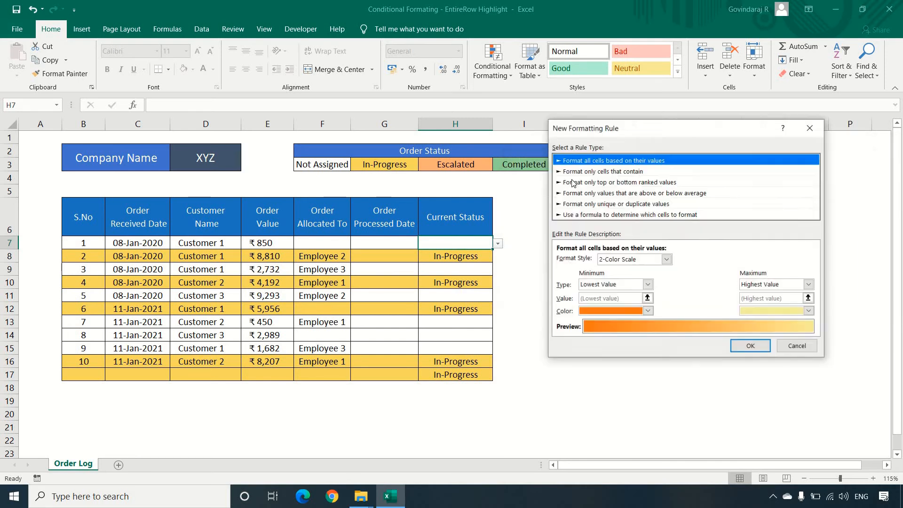
click(670, 216)
Step: Enter the rule formula =$H7=$H$3, comparing each row's Current Status with the Escalated legend cell
click(744, 261)
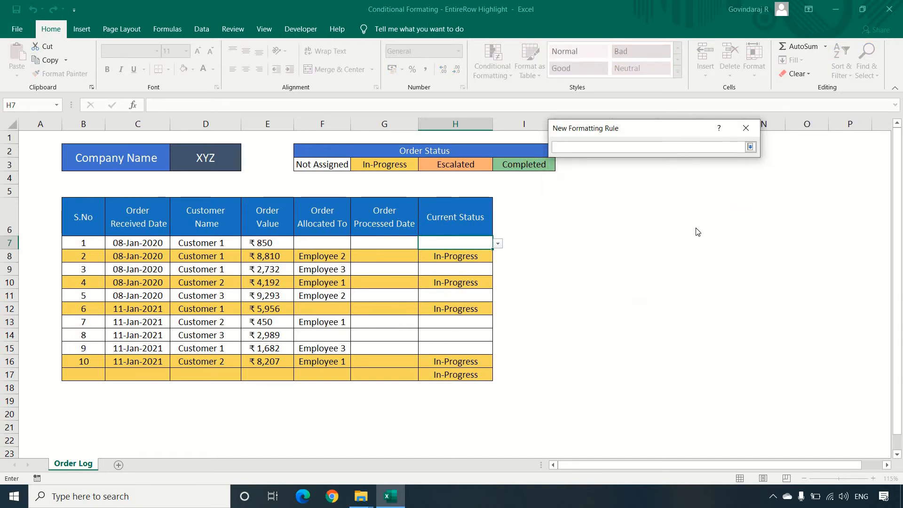
click(463, 241)
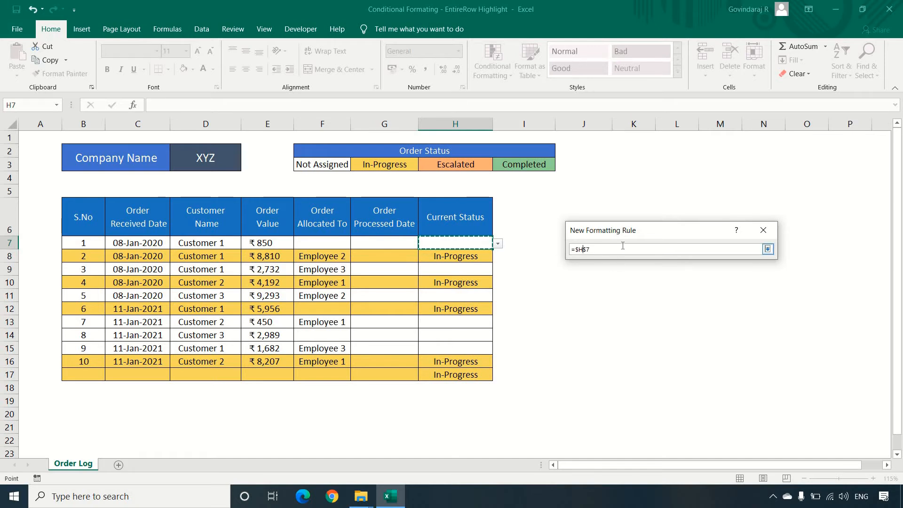
key(F4)
key(F4)
click(472, 166)
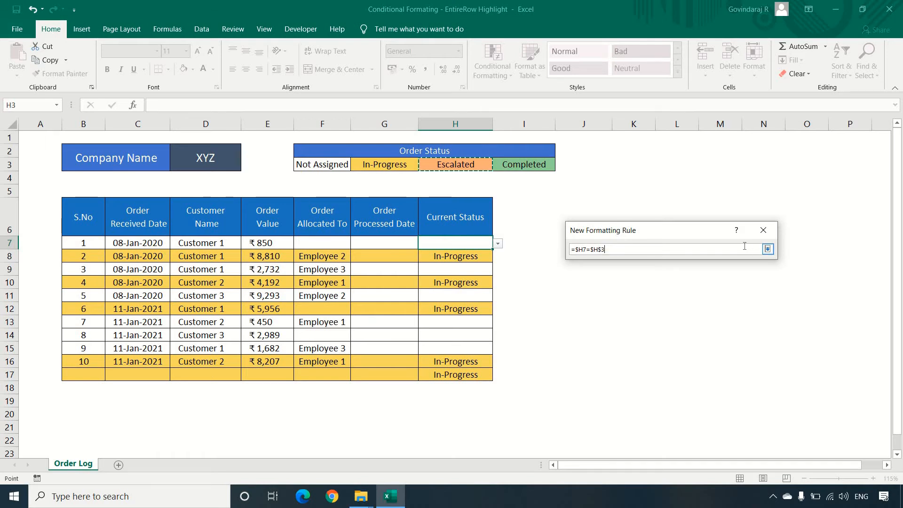
Step: Give the =$H7=$H$3 rule an outline border and the Escalated legend's light orange fill, apply it and close the rules manager
key(Return)
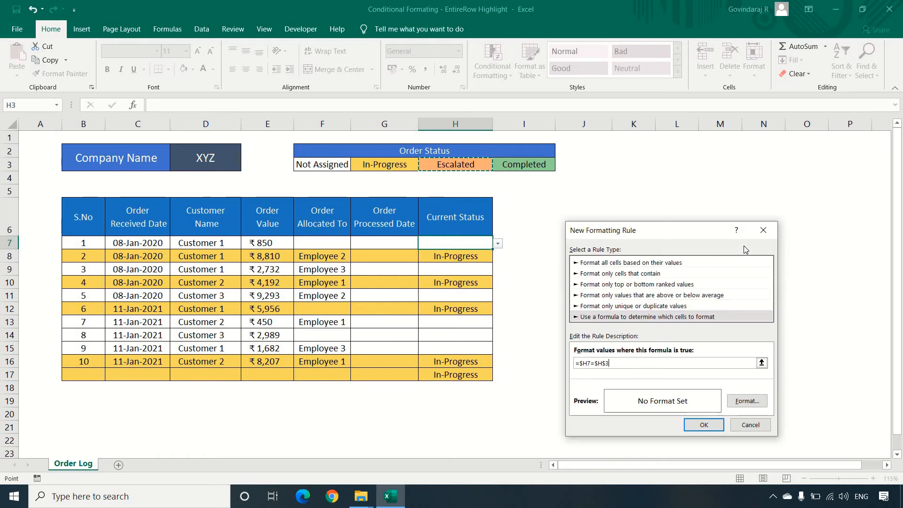
click(752, 402)
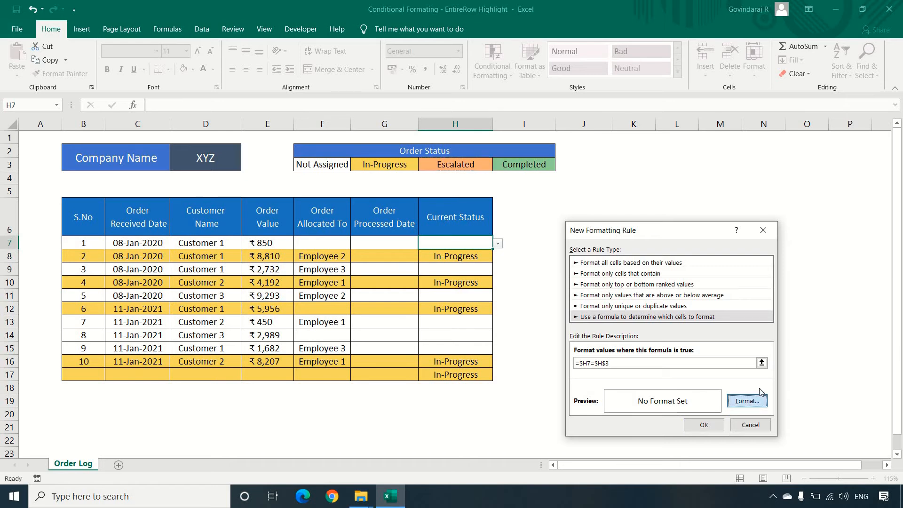
click(596, 189)
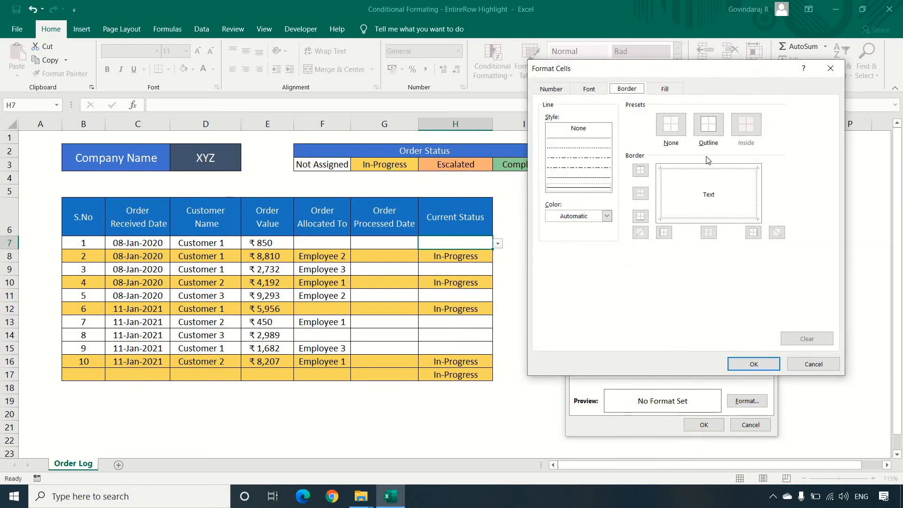
click(708, 126)
click(663, 89)
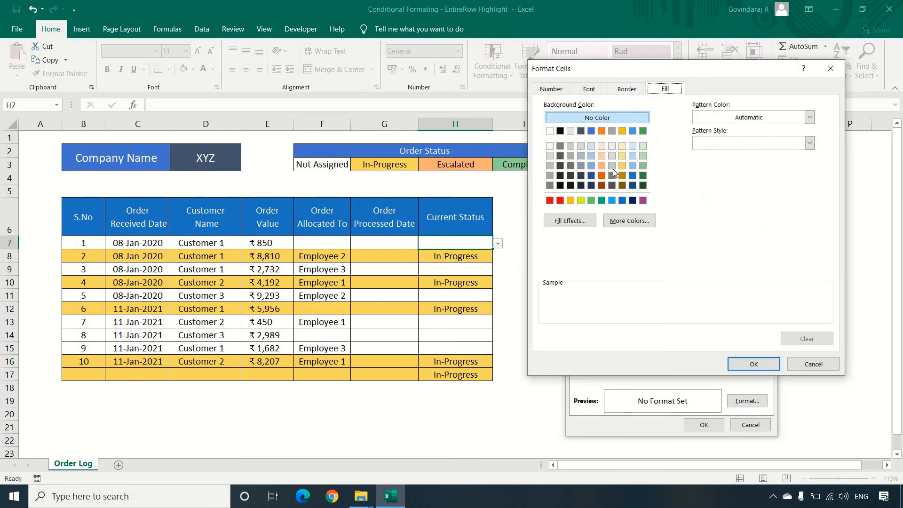
click(602, 165)
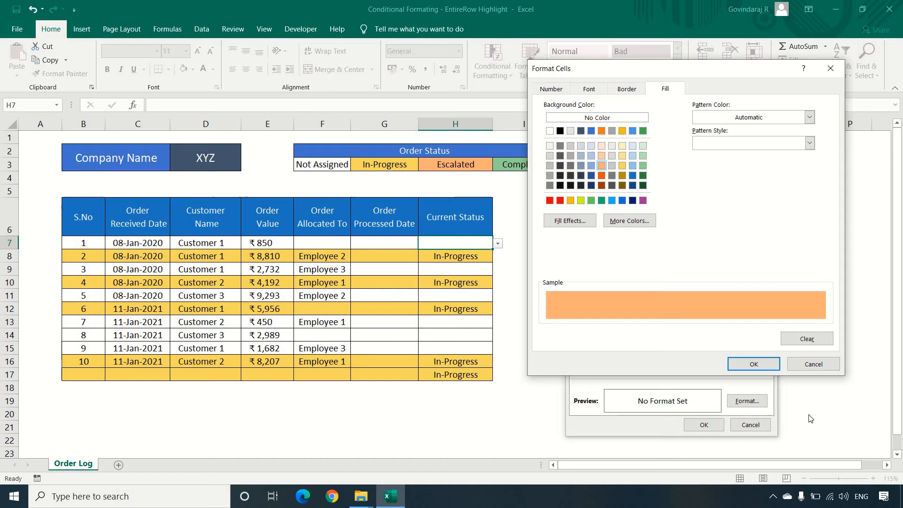
click(756, 360)
click(703, 426)
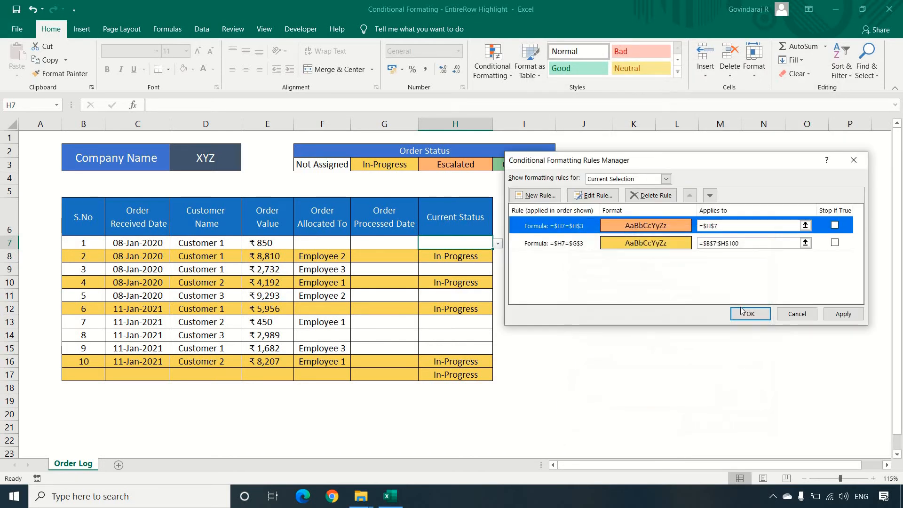
click(842, 313)
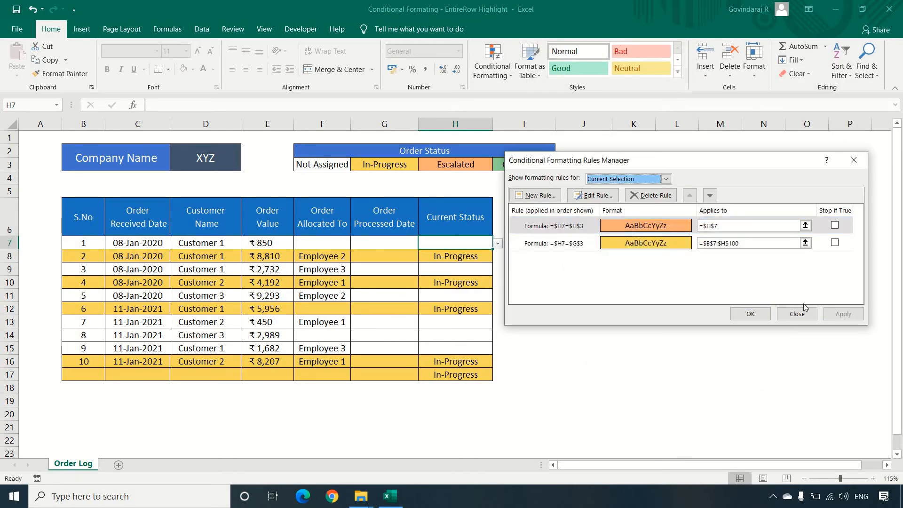
click(750, 313)
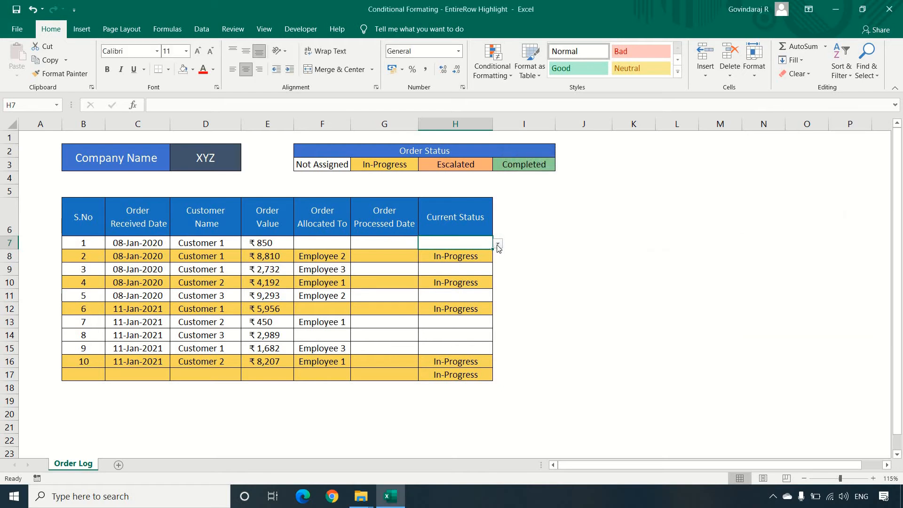
Step: Set order 1's Current Status in H7 to Escalated and list the formatting rules of this worksheet
click(497, 243)
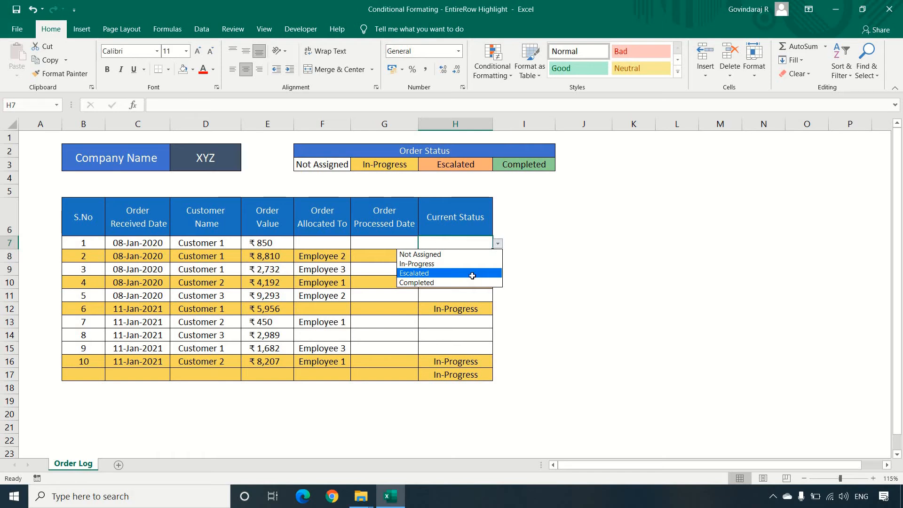
click(472, 274)
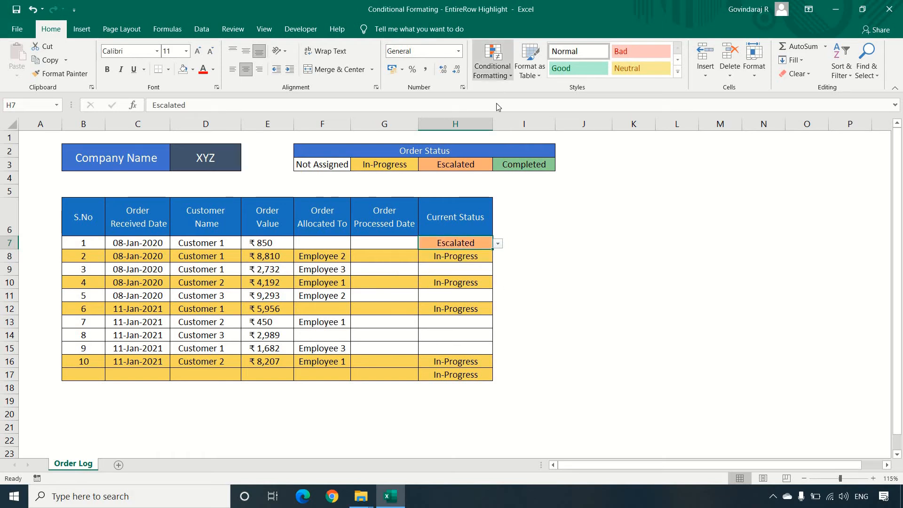
click(493, 69)
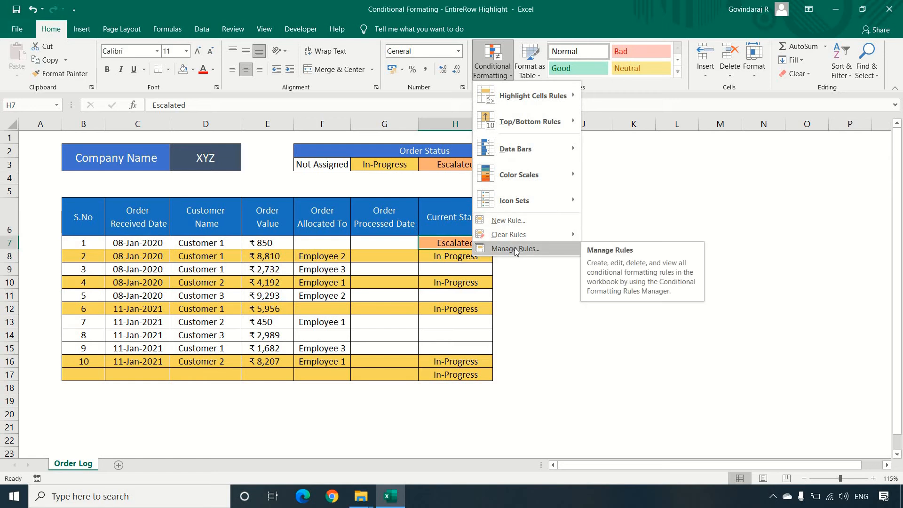
click(514, 249)
click(644, 179)
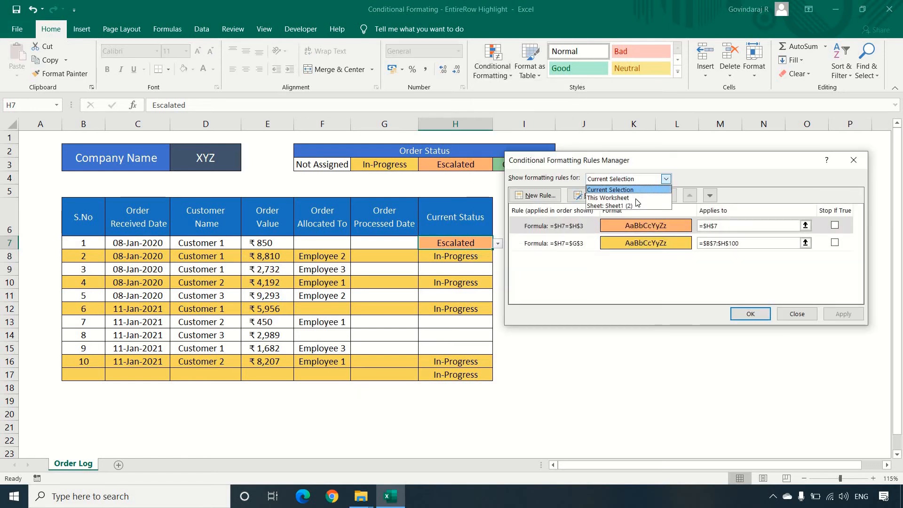
click(633, 195)
drag(712, 157, 722, 182)
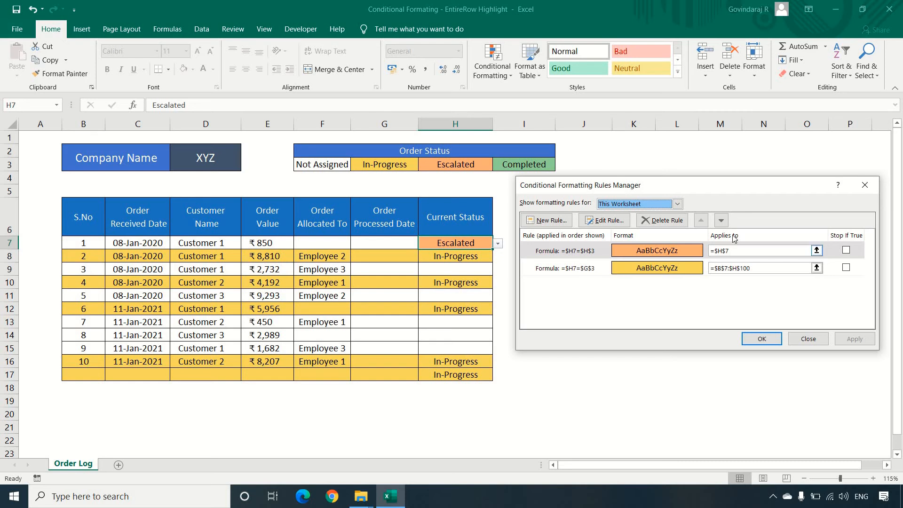
Step: Extend the =$H7=$H$3 rule's range to $B$7:$H$100, apply it and close the rules manager
click(740, 251)
drag(715, 250, 710, 251)
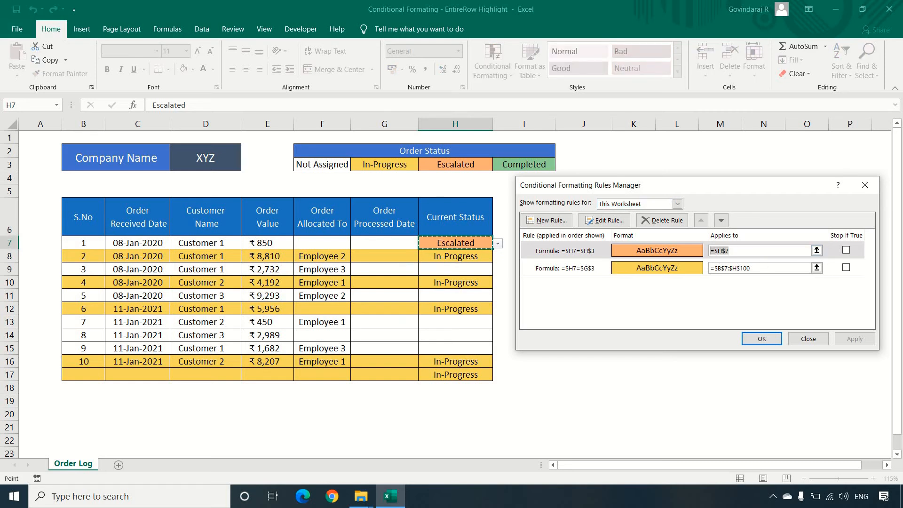
drag(766, 270, 729, 252)
key(ctrl+c)
key(ctrl+v)
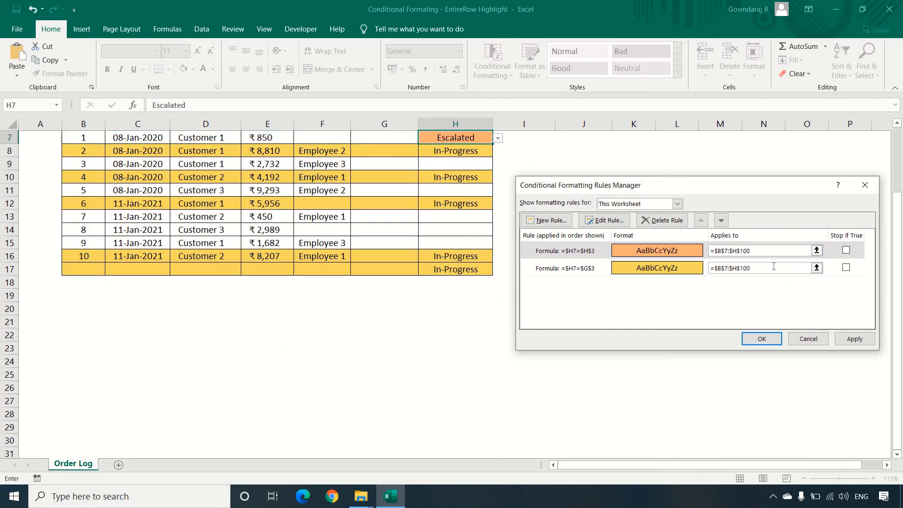
click(852, 340)
click(762, 338)
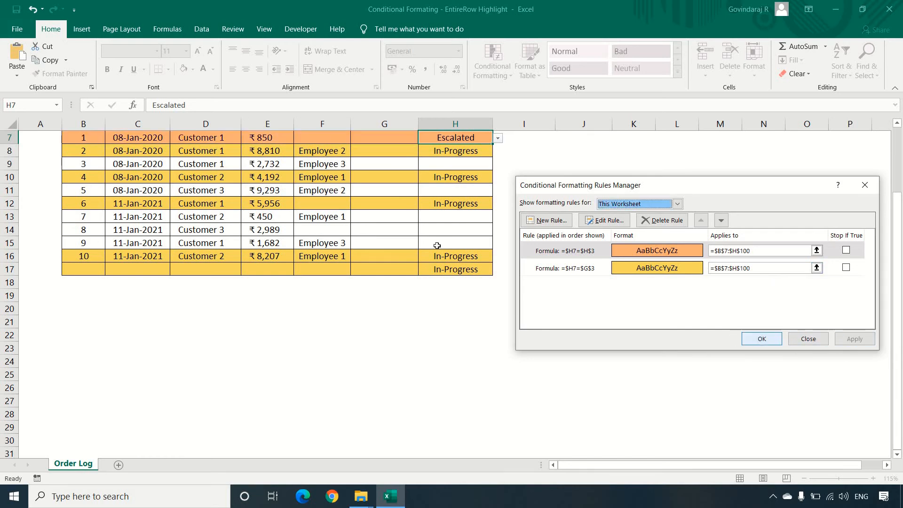
scroll(493, 276, up, 2)
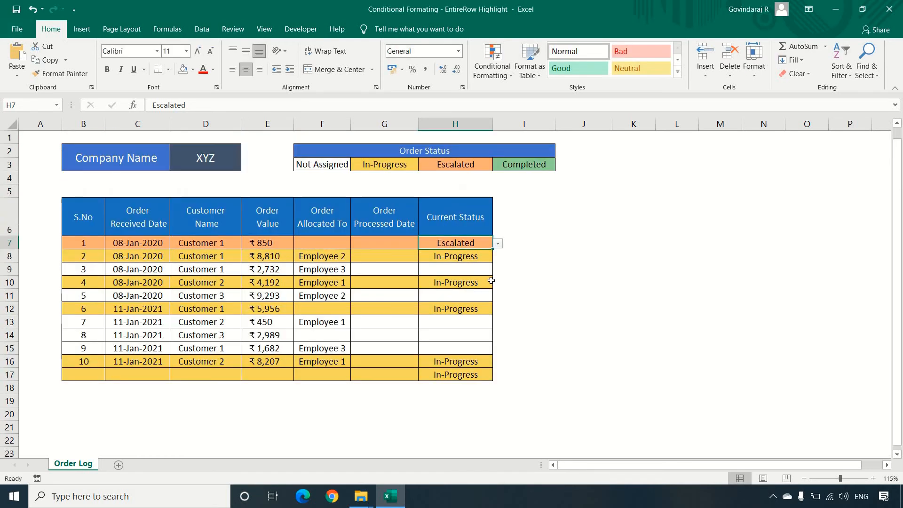
Step: Set the Current Status of order 1 to Not Assigned and of order 3 to Escalated
click(497, 243)
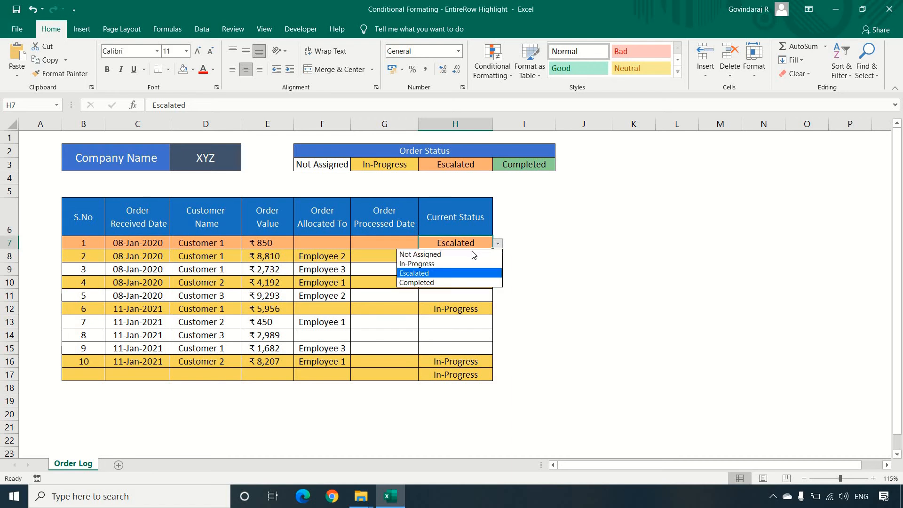
click(467, 254)
click(484, 271)
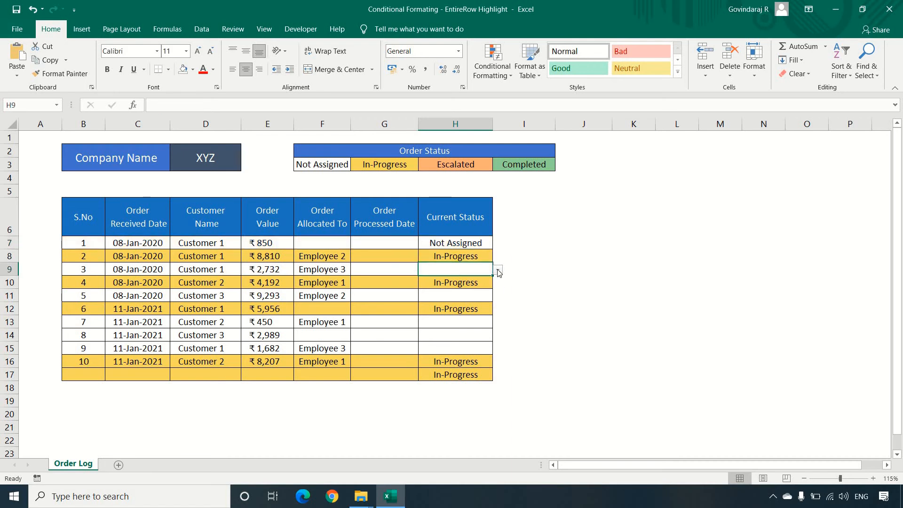
click(497, 269)
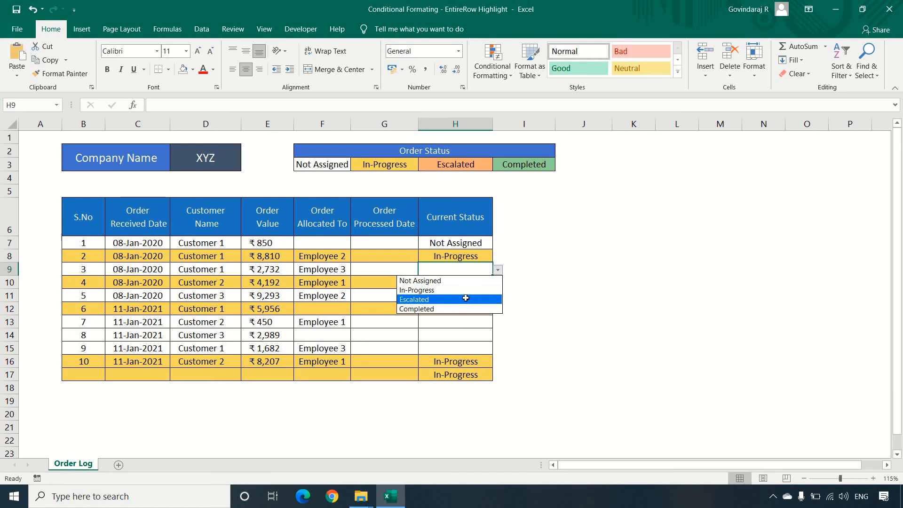
click(467, 299)
Step: Set the Current Status to Escalated for orders 5 and 7 and in cell H18 below the table
click(484, 297)
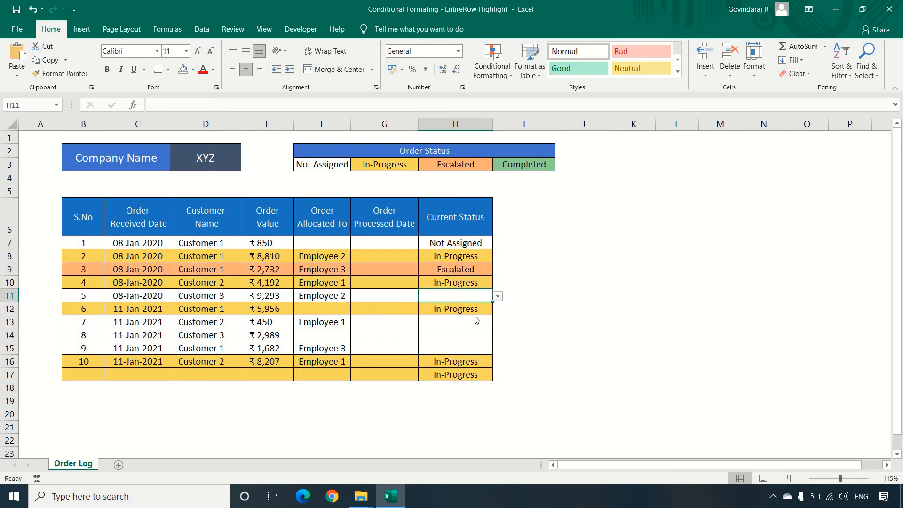
click(497, 296)
click(471, 322)
click(484, 323)
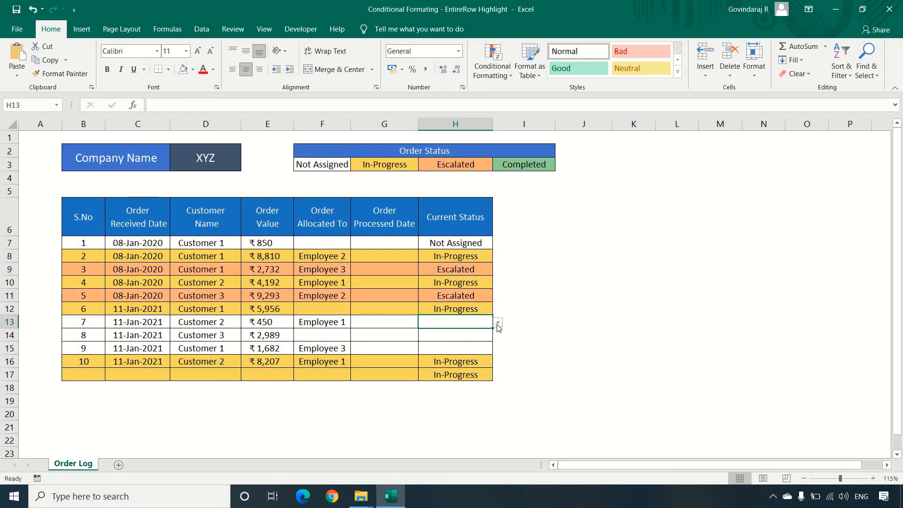
key(alt+Down)
click(460, 355)
click(484, 388)
click(496, 389)
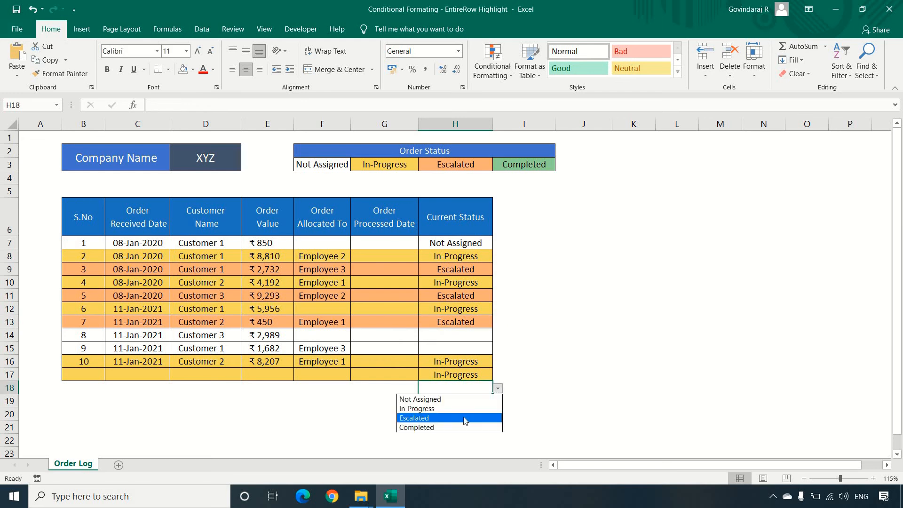
click(465, 418)
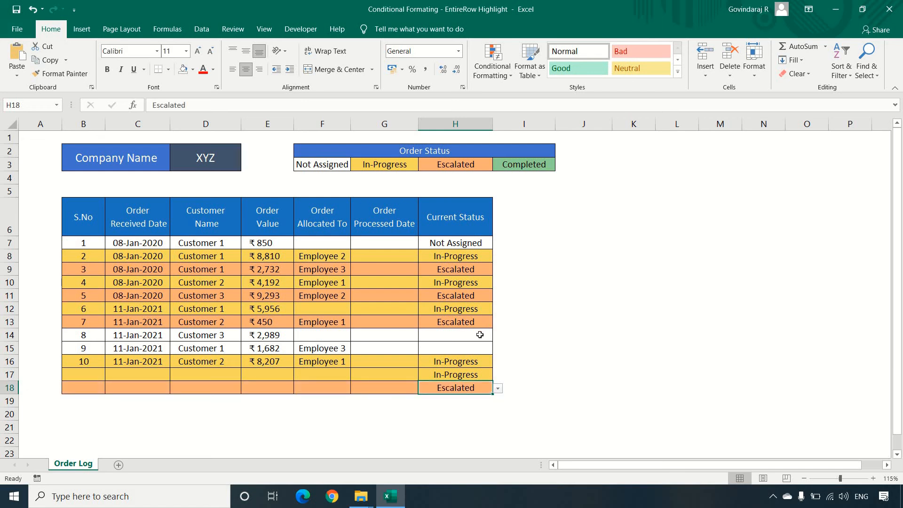
Step: Select the order rows B7:H18 and start a new conditional formatting rule that uses a formula to determine which cells to format
drag(90, 243, 160, 296)
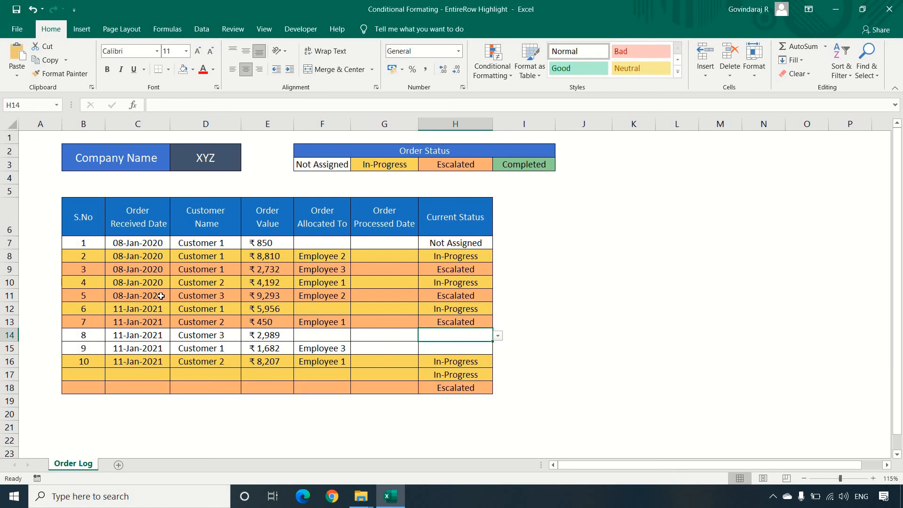
drag(421, 381, 458, 385)
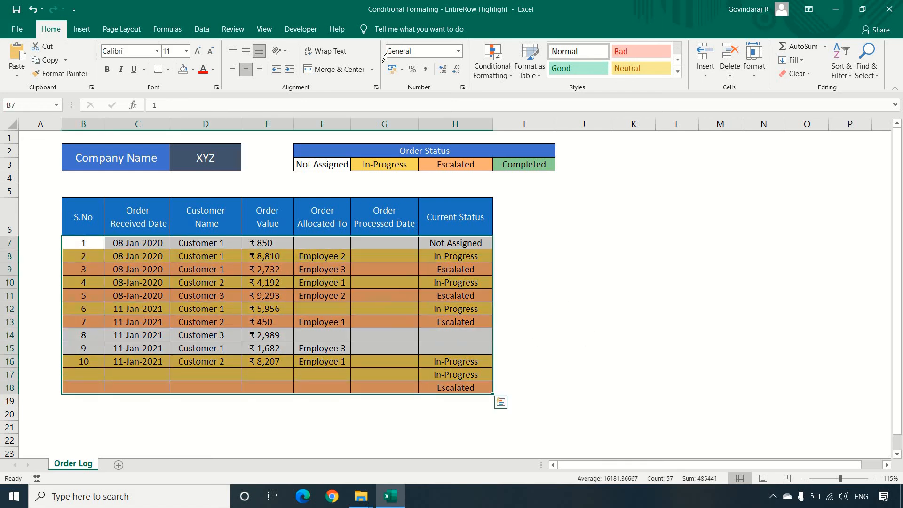
click(492, 55)
click(534, 250)
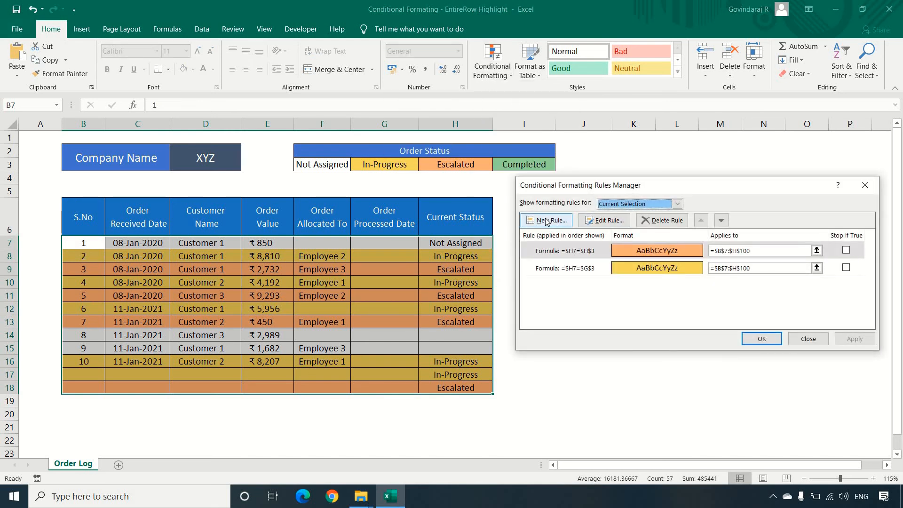
click(545, 220)
click(604, 240)
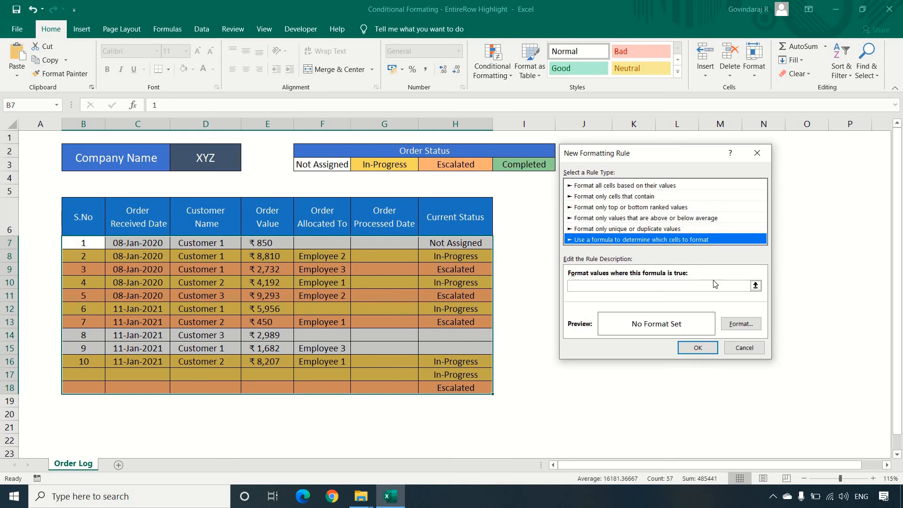
Step: Enter the rule formula =$H7=$I$3, comparing each row's Current Status with the Completed legend cell
click(757, 286)
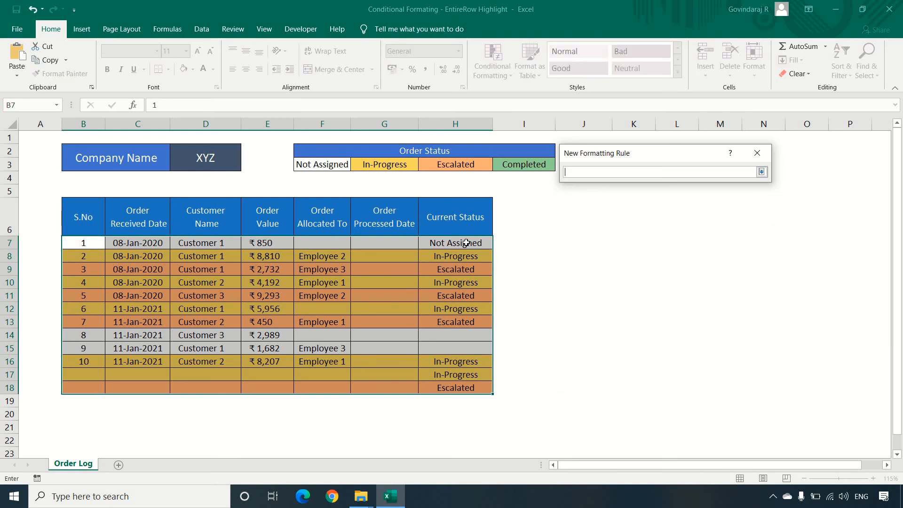
click(466, 243)
click(576, 172)
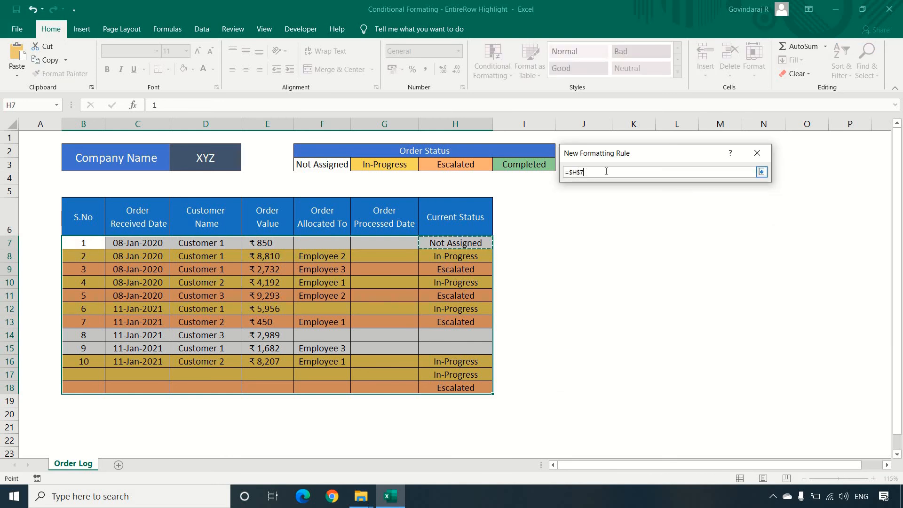
key(Delete)
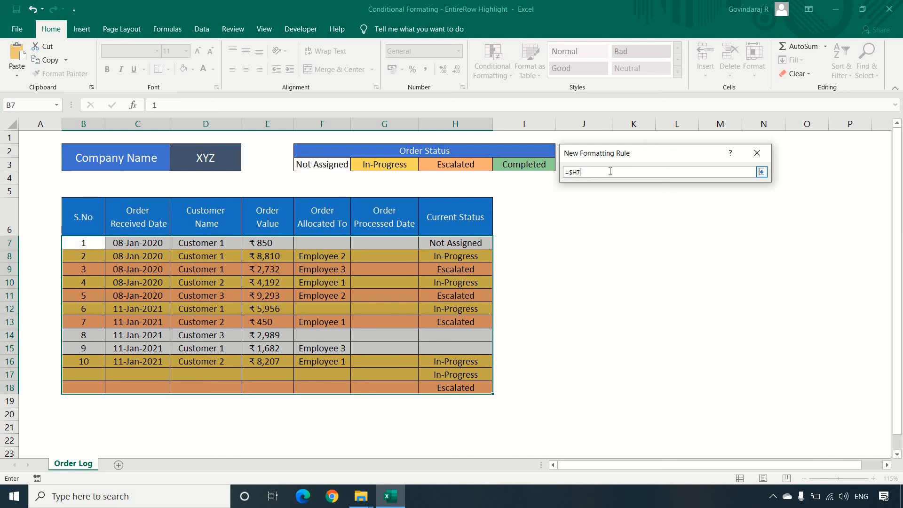
click(524, 164)
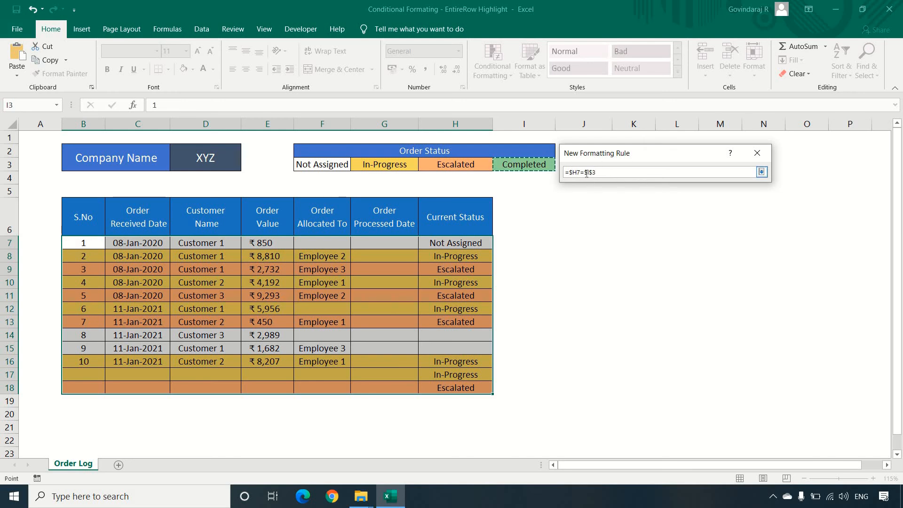
key(Return)
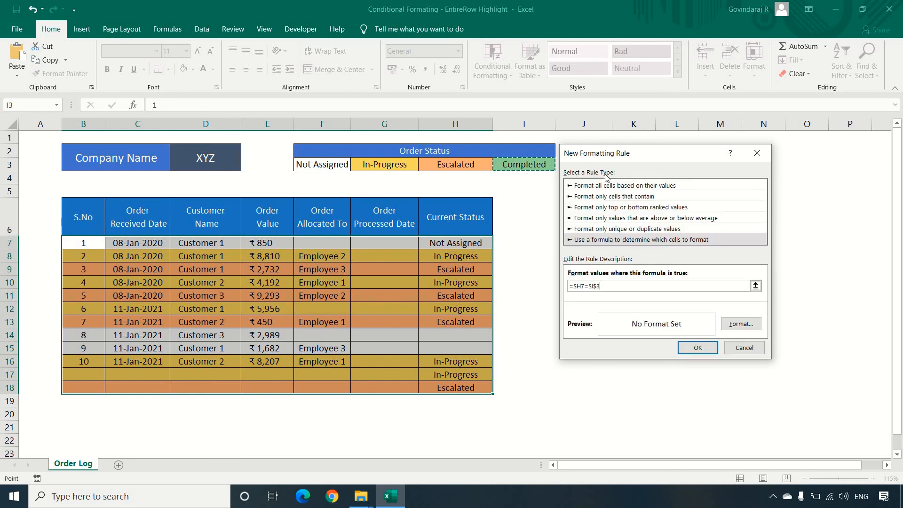
Step: Give the Completed rule a green fill matching its legend cell and a thin solid outline border, and create the rule
click(741, 324)
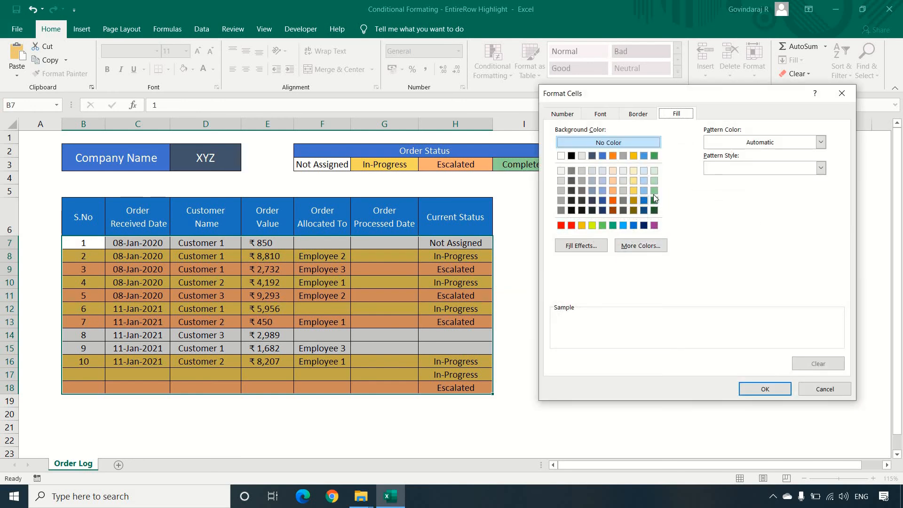
click(655, 191)
click(638, 113)
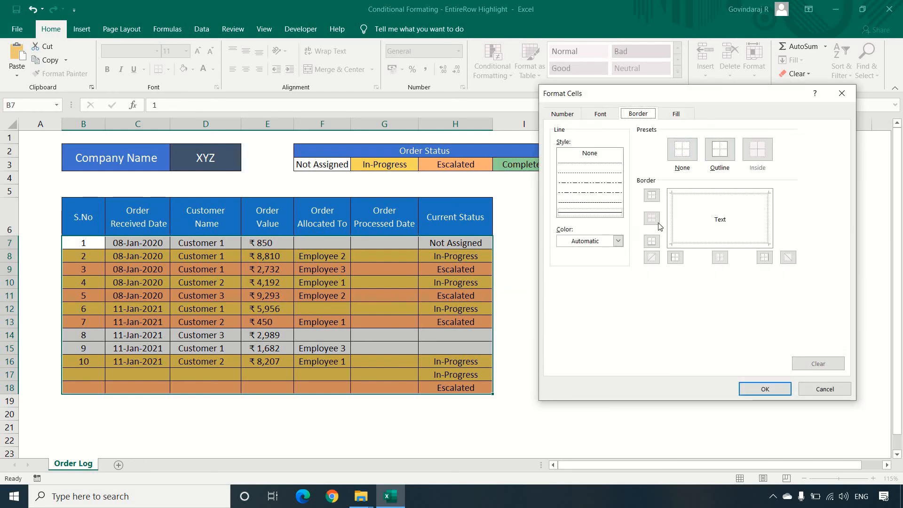
click(598, 215)
click(728, 153)
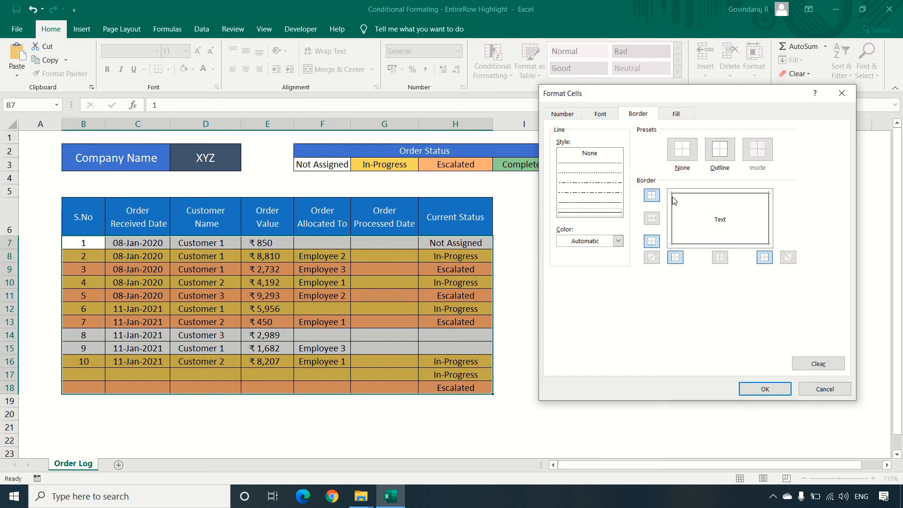
click(772, 391)
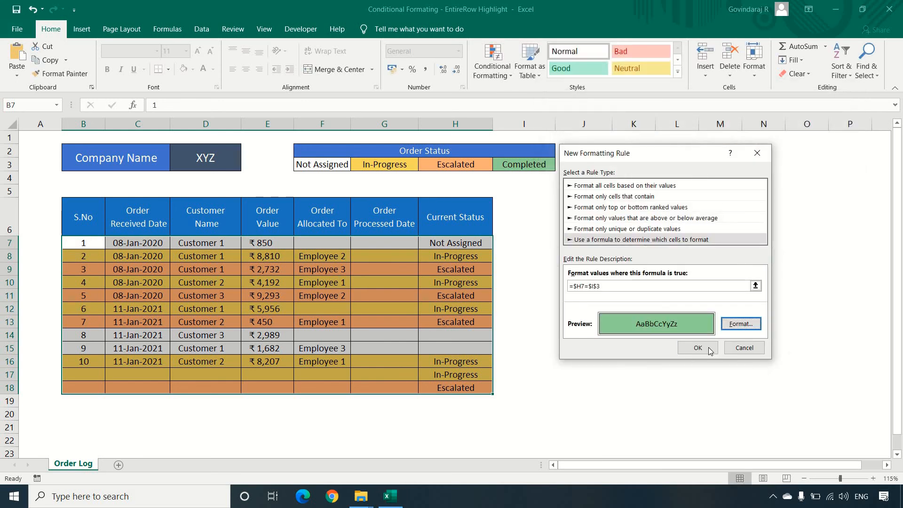
click(697, 347)
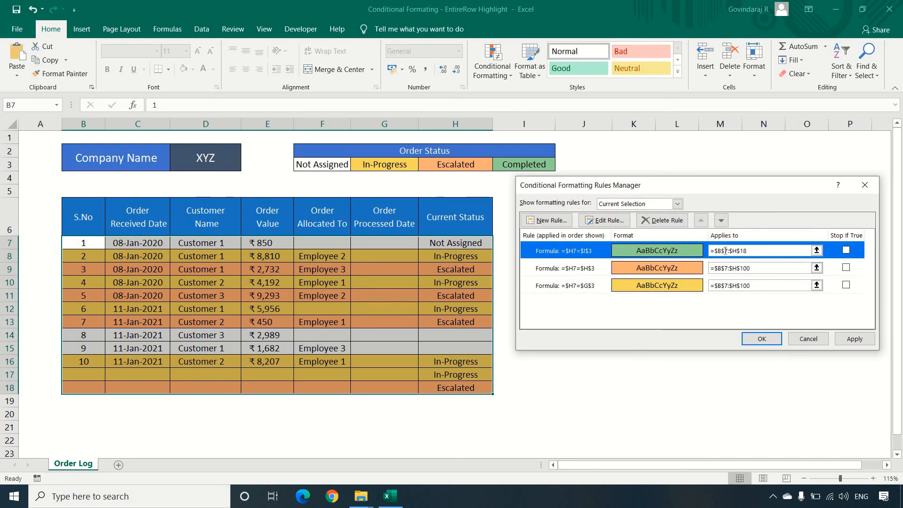
Step: Extend the Completed rule's range to =$B$7:$H$100 and apply the conditional formatting rules
click(760, 250)
key(BackSpace)
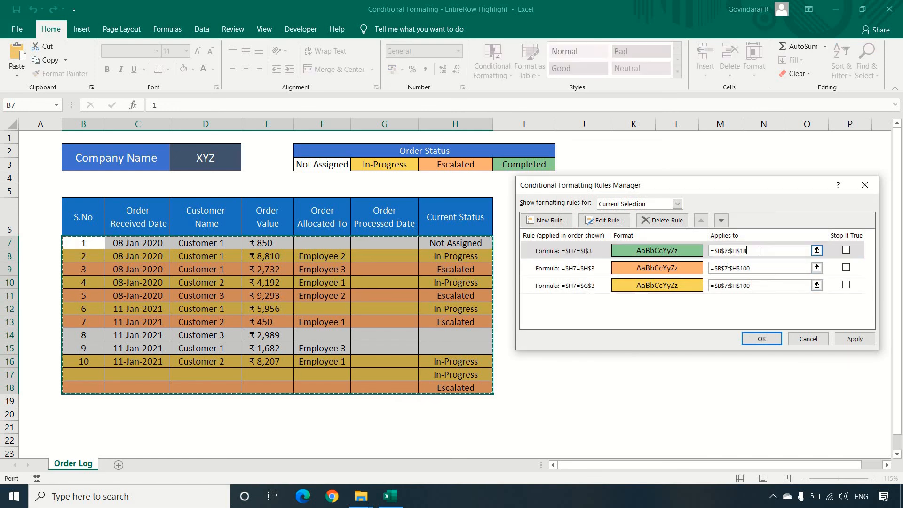
text(00)
click(854, 340)
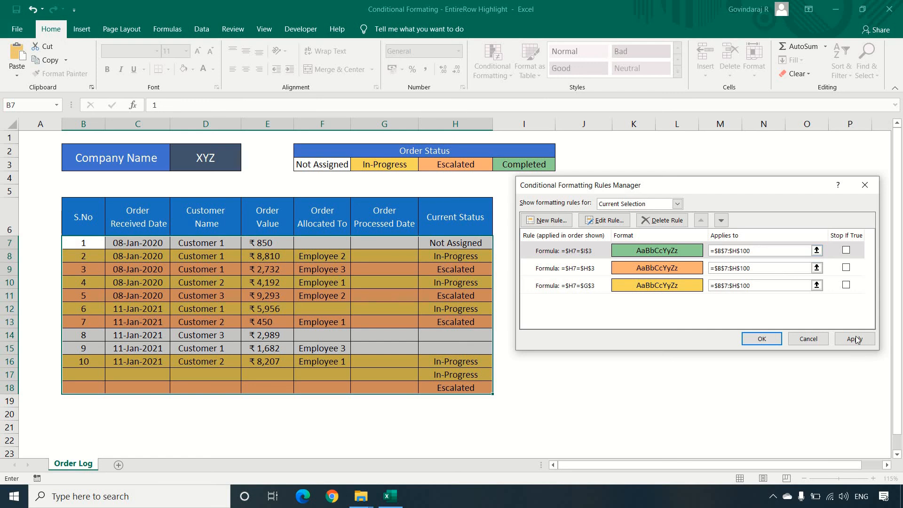
click(777, 340)
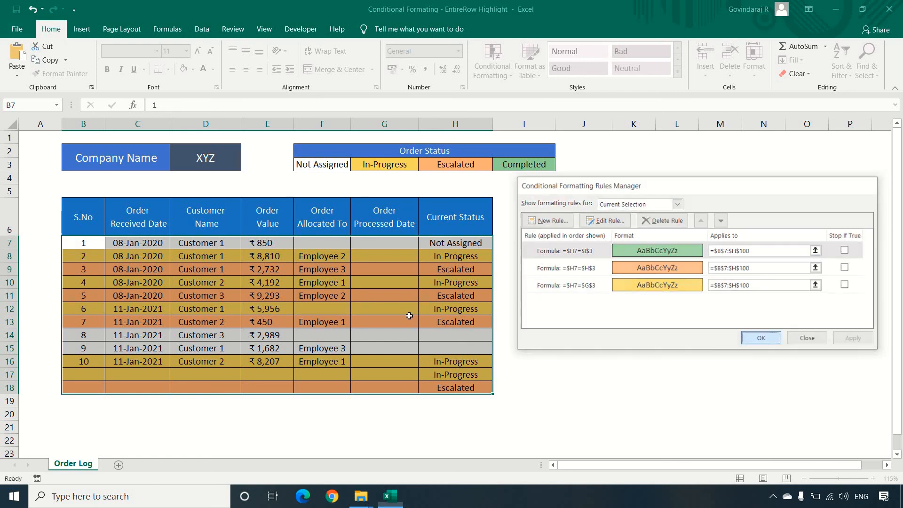
Step: Set the Current Status of orders 8 and 9 to Completed
click(455, 332)
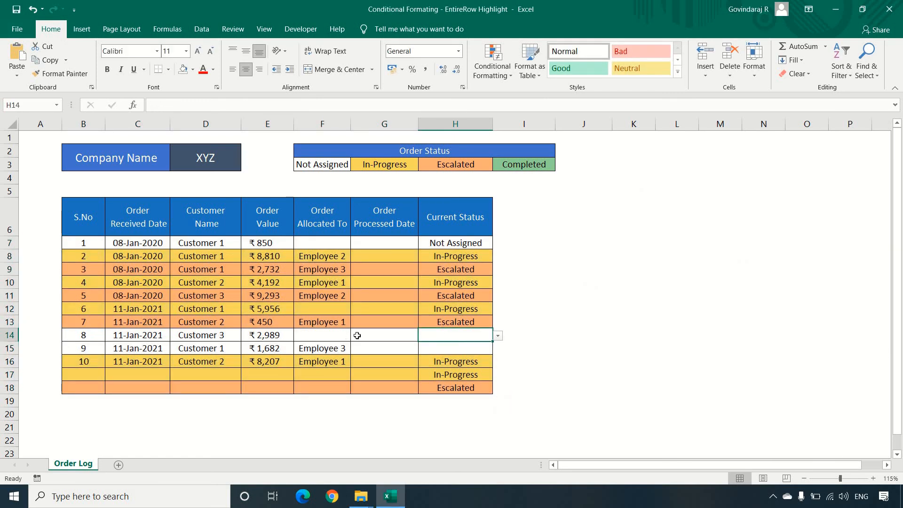
click(13, 335)
click(455, 333)
click(497, 336)
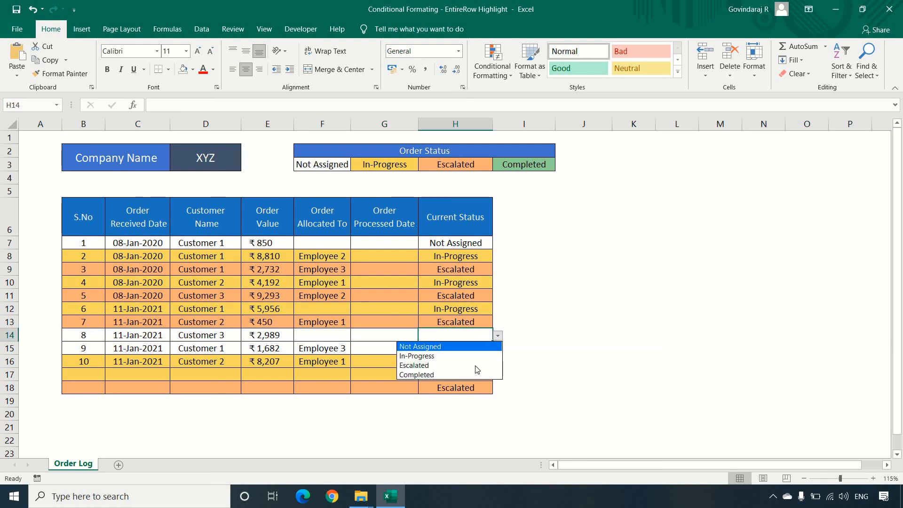
click(471, 371)
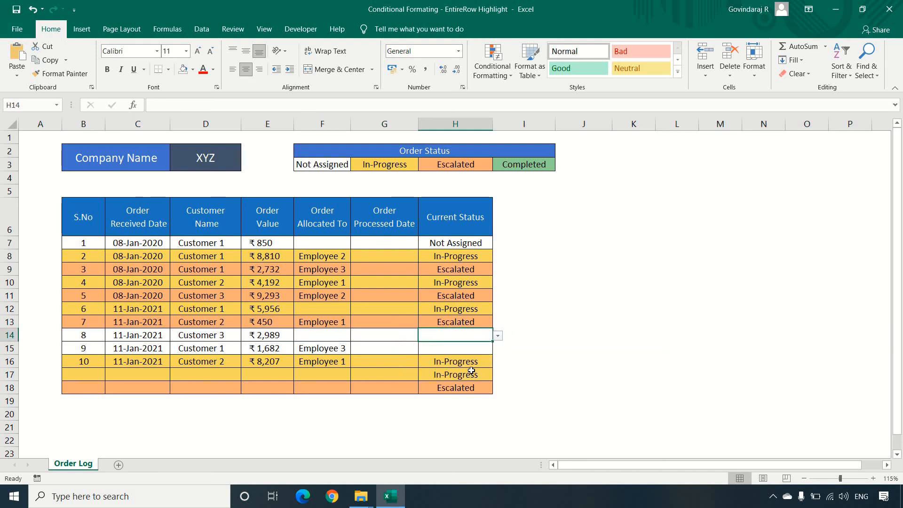
key(Return)
key(alt+Down)
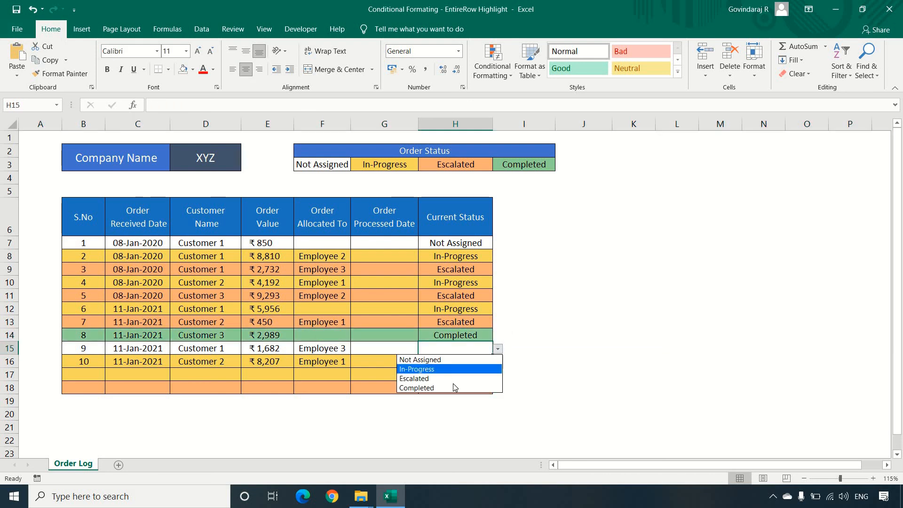
key(Return)
Step: Test the rule on an empty row by setting the status in cell H19 below the table to Completed
click(478, 403)
click(497, 401)
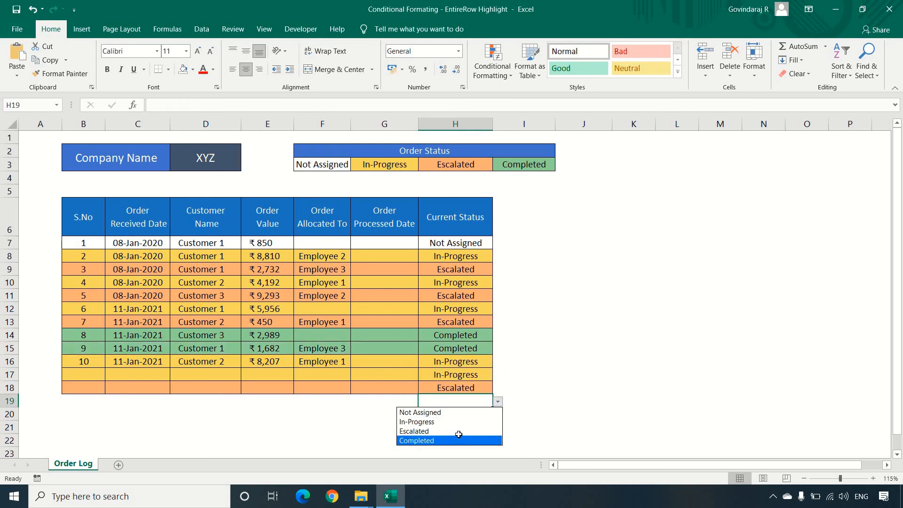
click(458, 440)
Step: Clear the test statuses from cells H19, H18 and H17 below the last order
key(Delete)
click(474, 389)
key(Delete)
click(470, 373)
key(Delete)
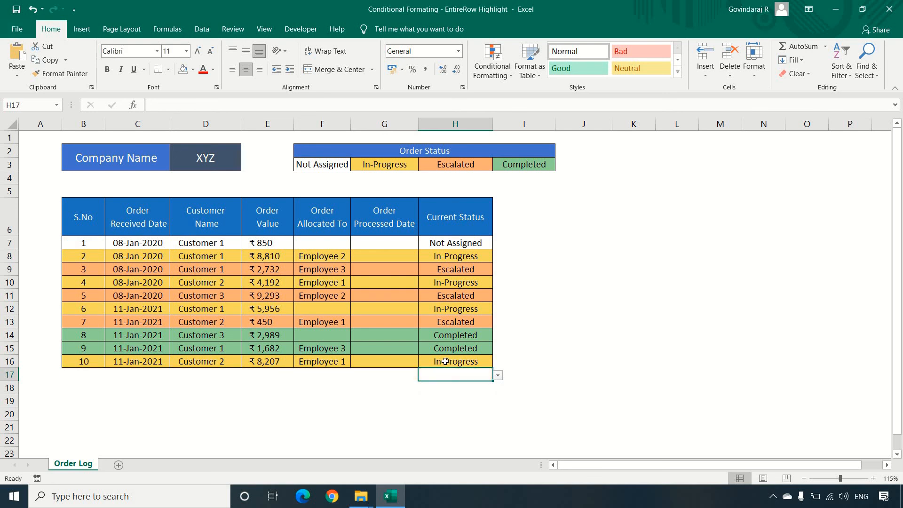
Step: Enter 11-Jan-2021 as the Order Processed Date for orders 8 and 9
click(397, 334)
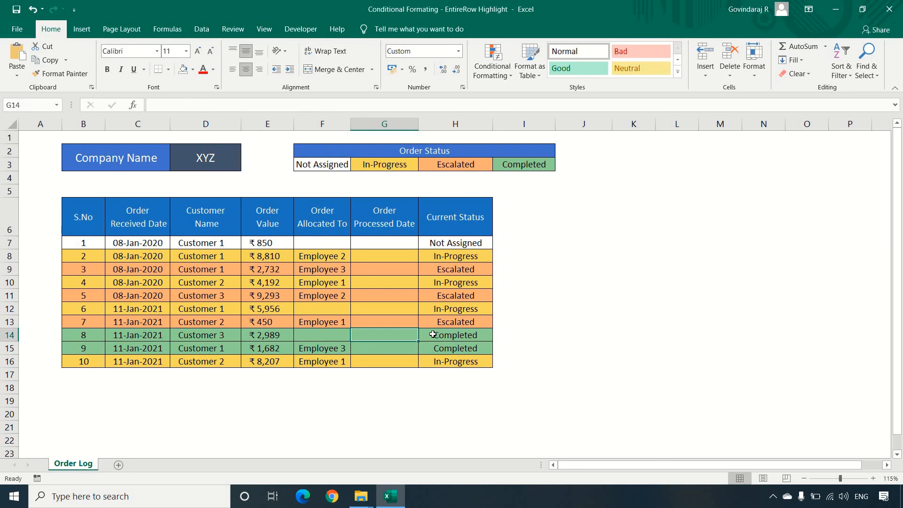
text(11/1)
key(Return)
text(11/1)
key(Return)
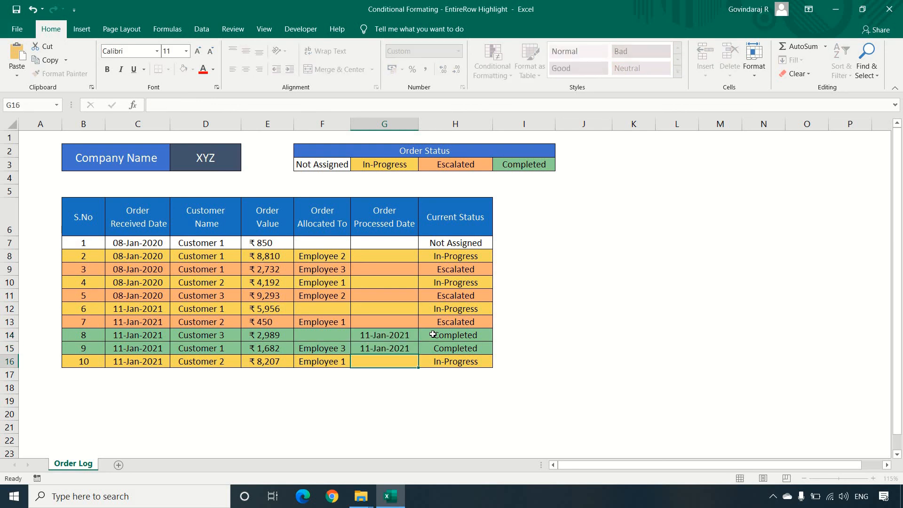
Step: Add the notes "Data Validation" in cell J8 and "Cell Reference" in cell J9 beside the table
click(578, 259)
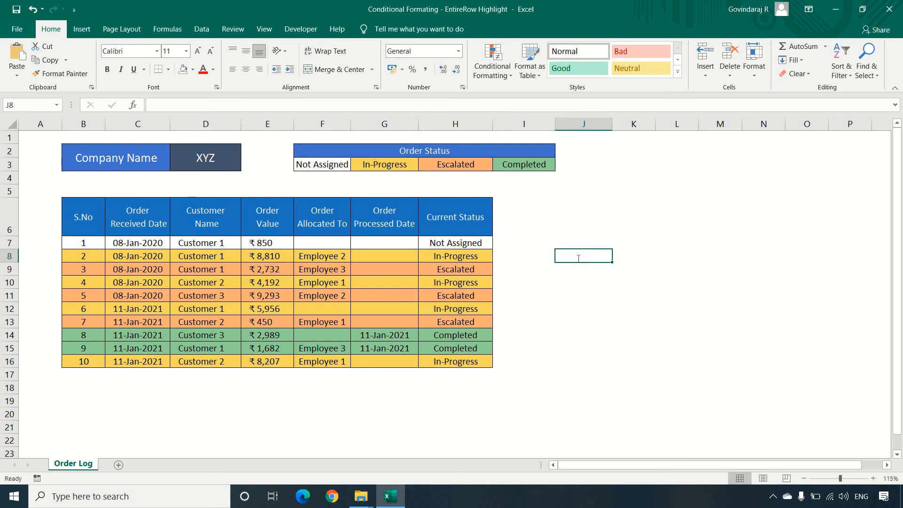
text(Data Validation)
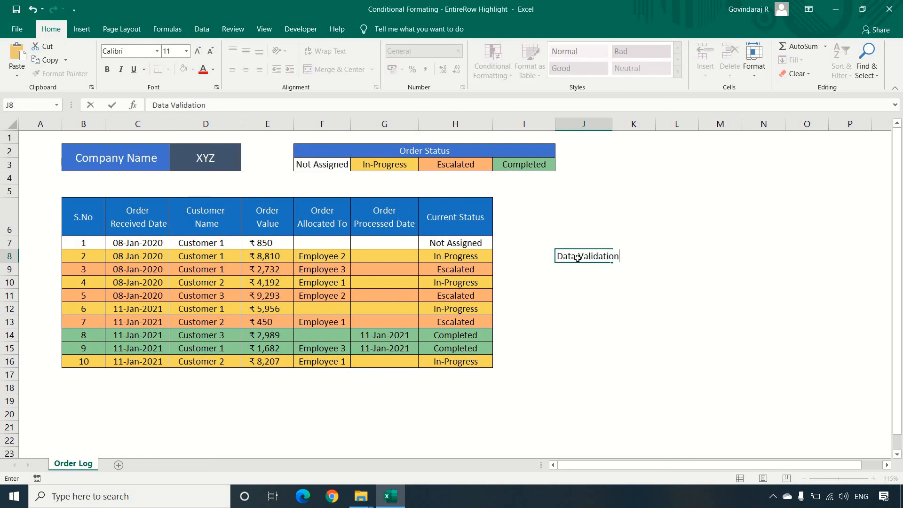
key(Return)
text(Cell Reference)
key(Return)
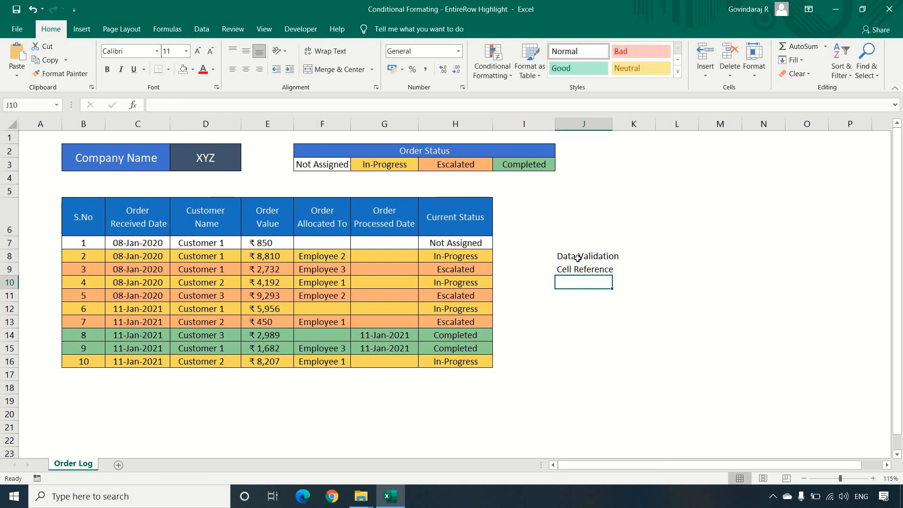